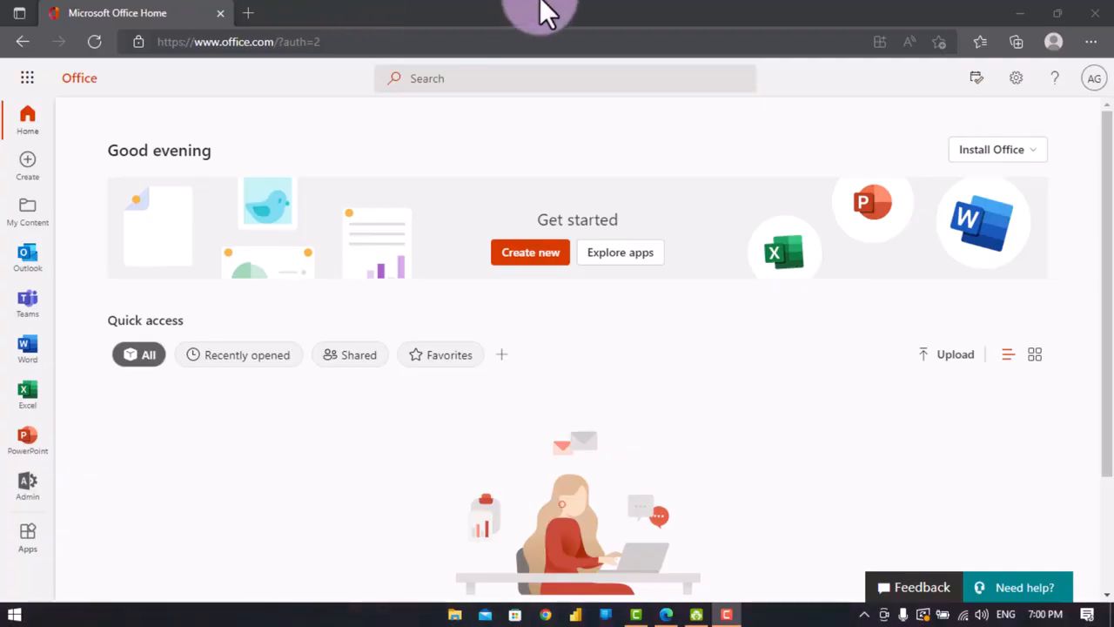
- Open Microsoft Forms from the Office home page's list of all apps
click(21, 80)
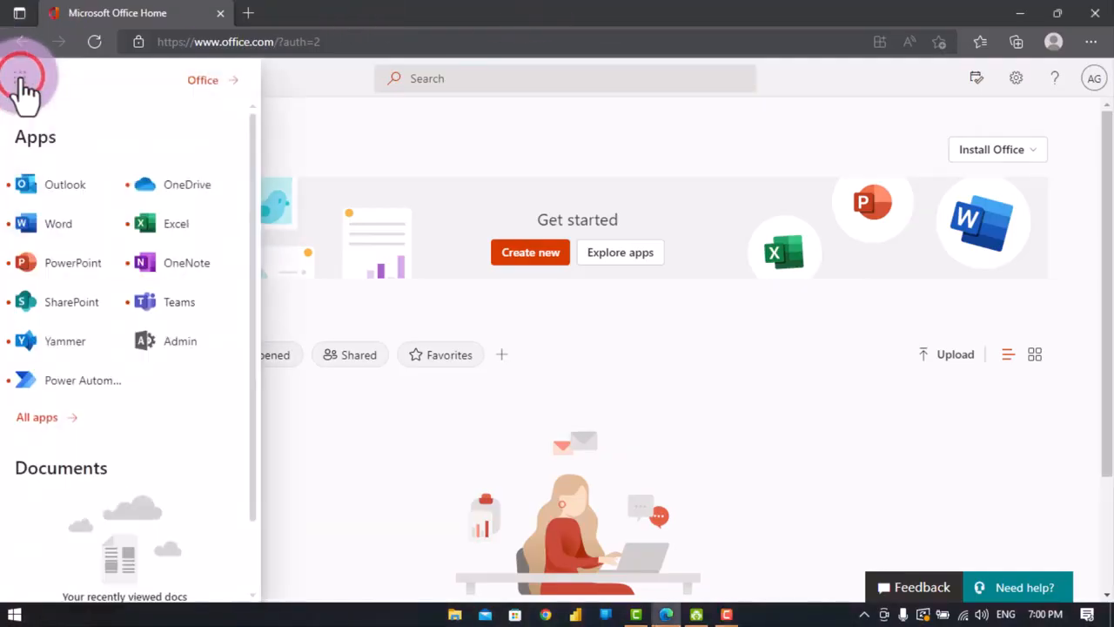
click(50, 415)
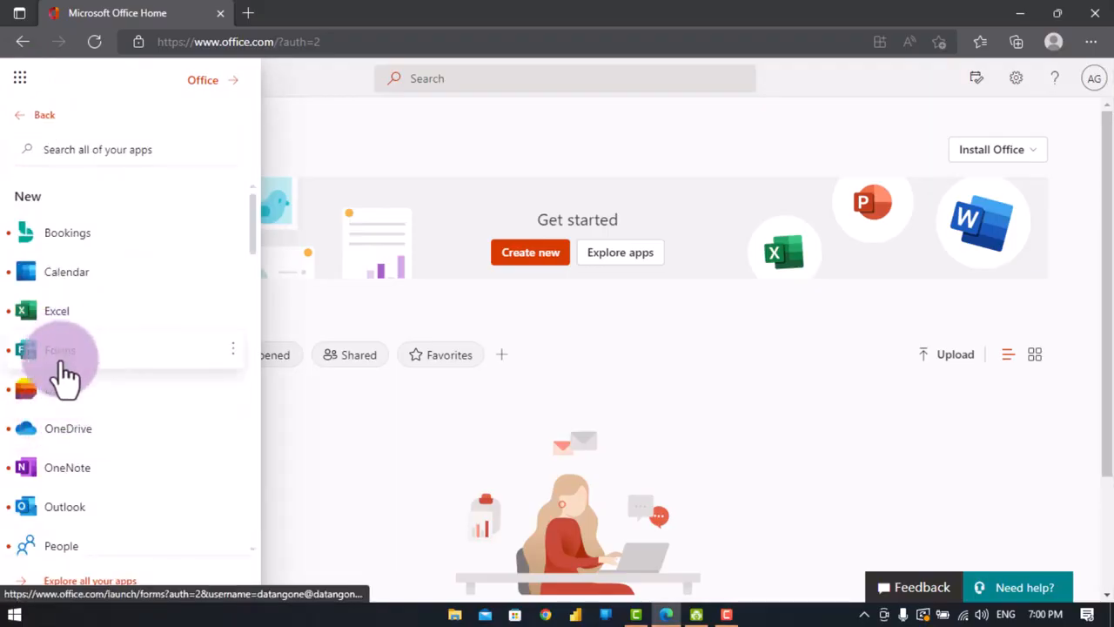
click(61, 370)
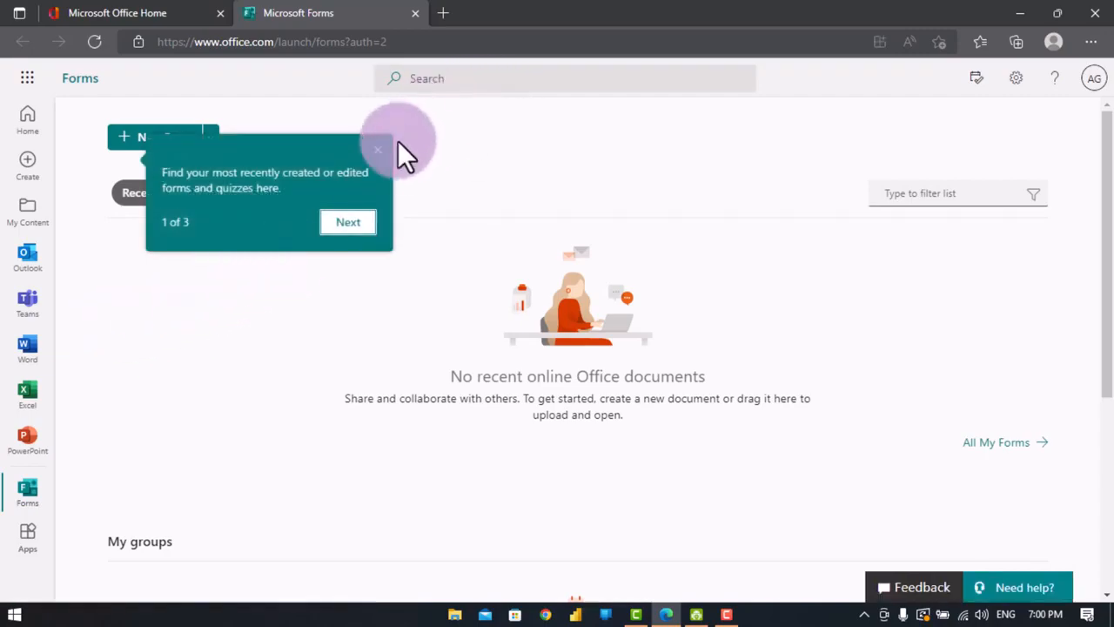
- Dismiss the introductory tip and create a new blank form
click(379, 153)
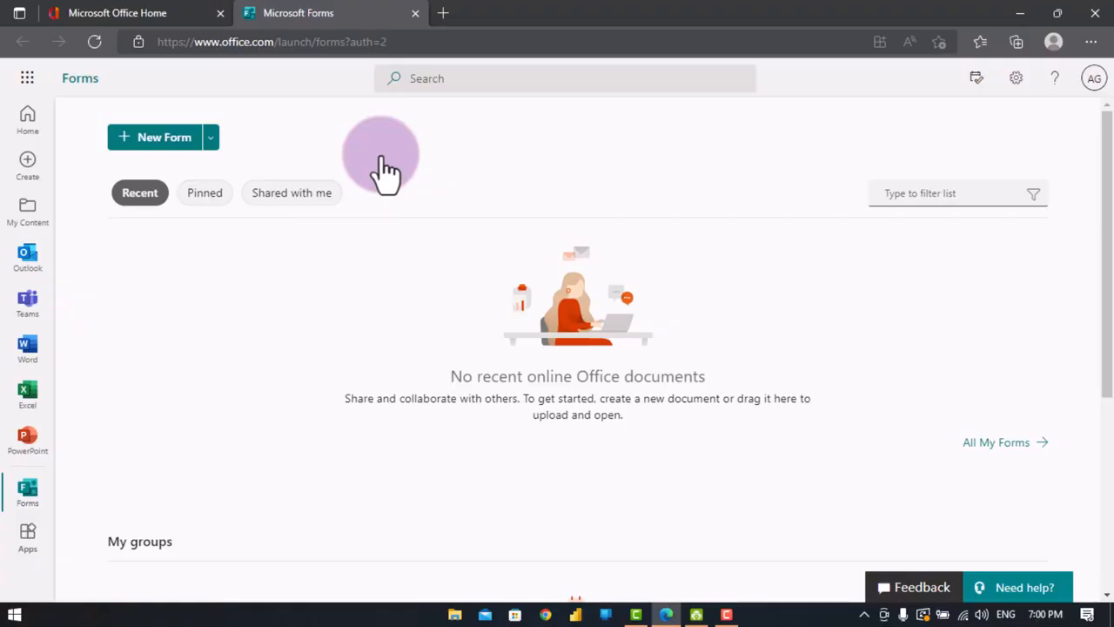
click(153, 146)
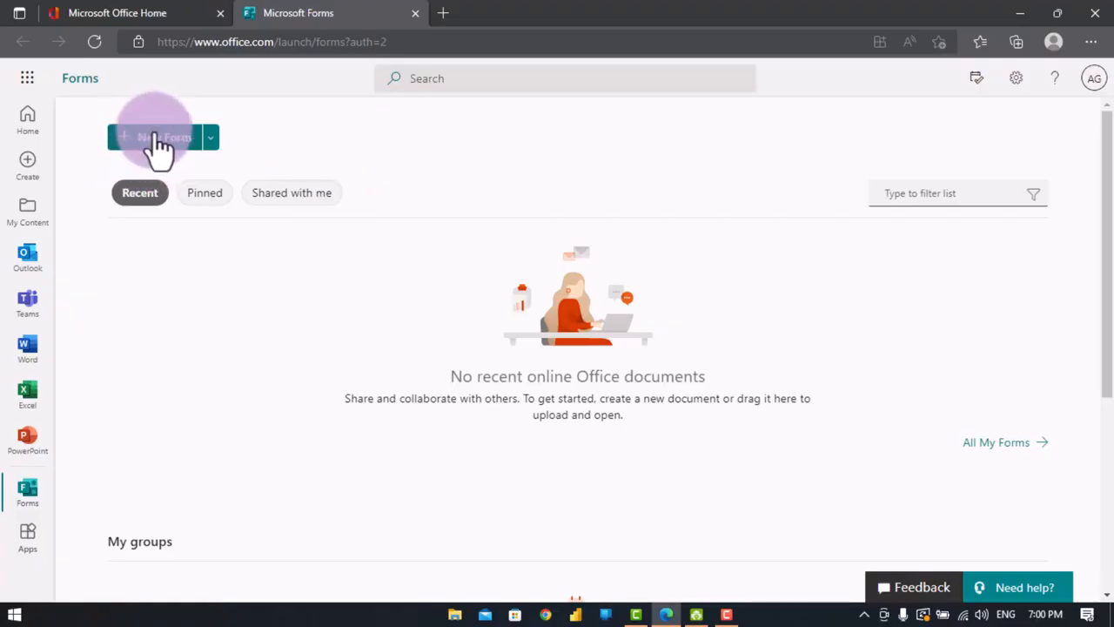
click(157, 148)
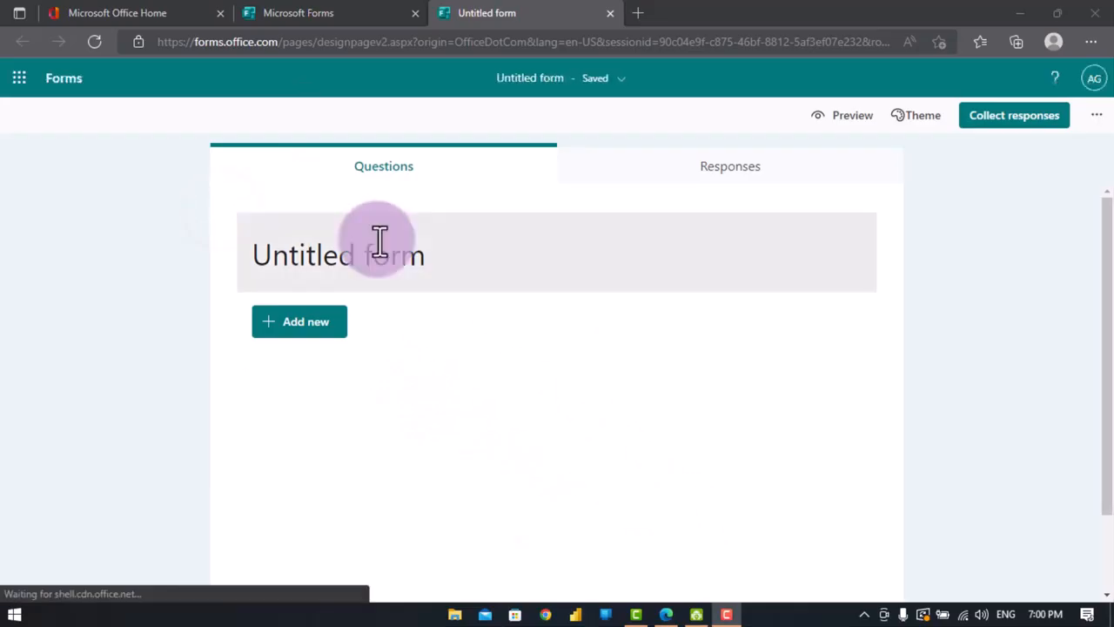
- Title the new form Test
click(349, 252)
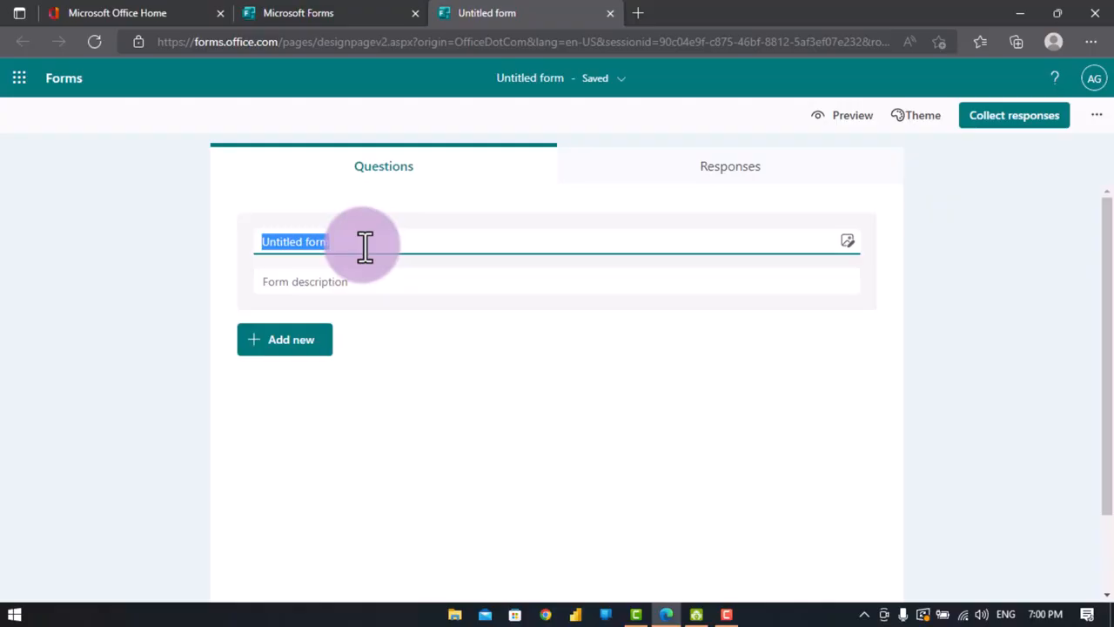
text(TEs)
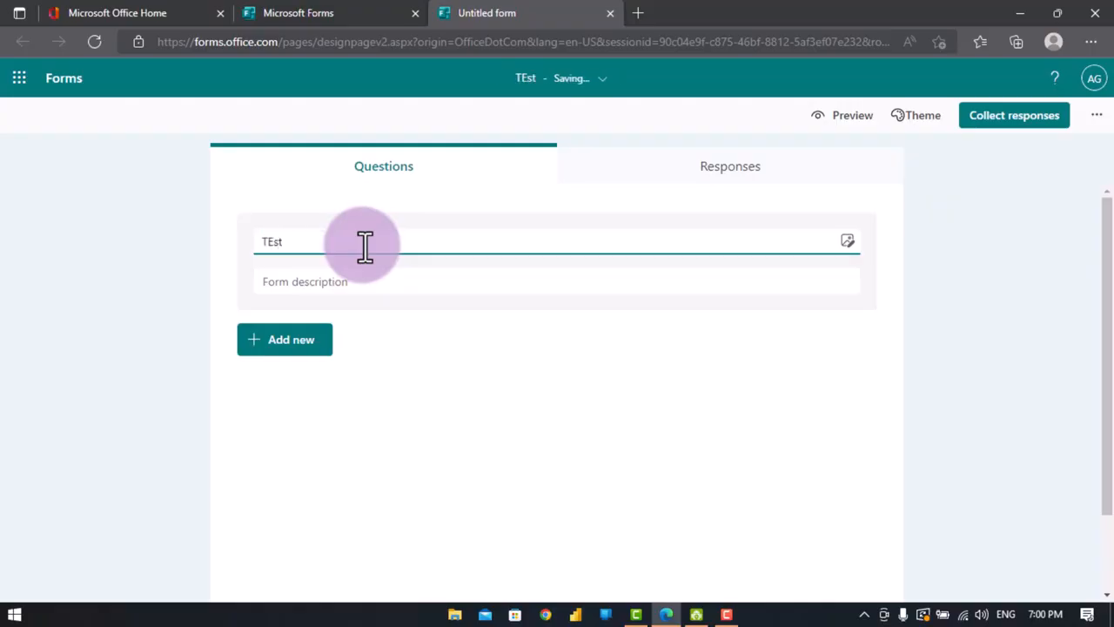
key(BackSpace)
text(s)
key(BackSpace)
text(est)
click(436, 394)
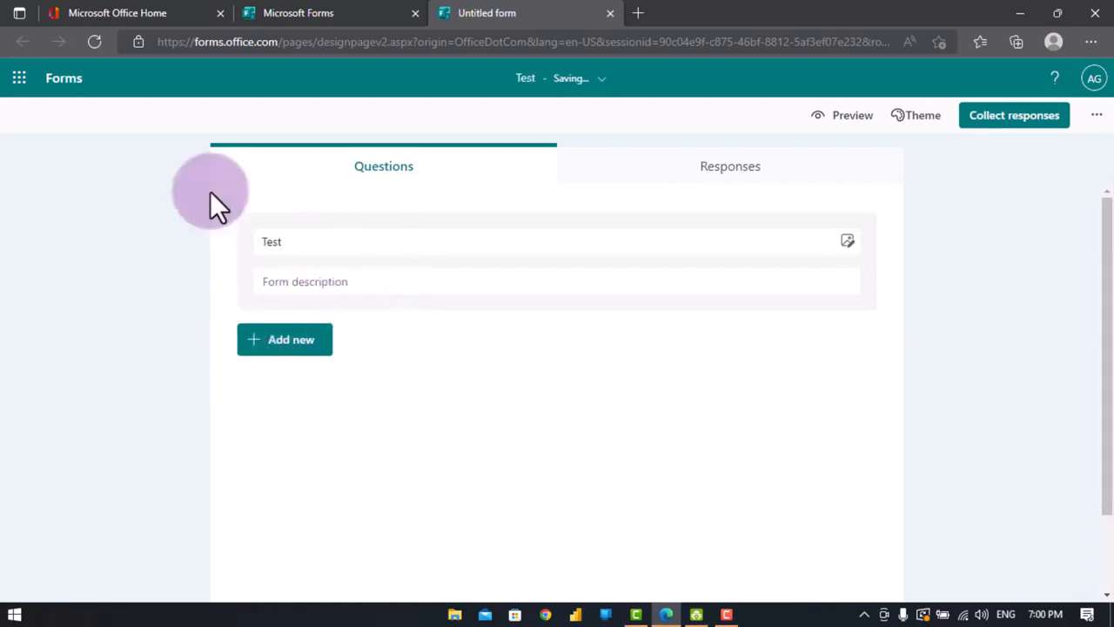
- Add a text question titled Fname to the form
click(235, 143)
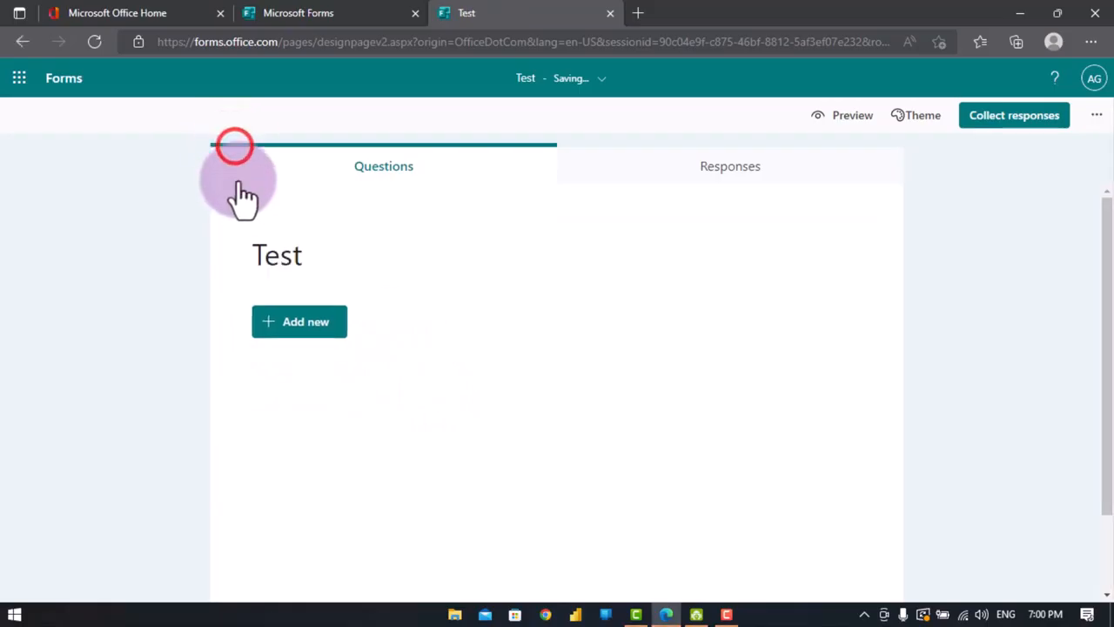
click(283, 324)
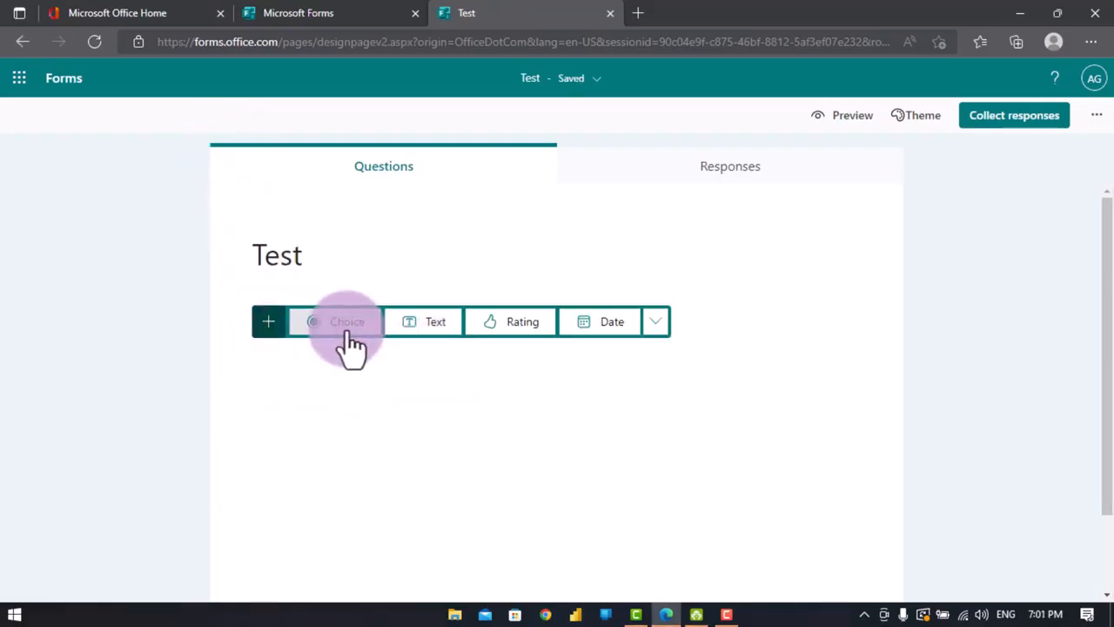
click(434, 320)
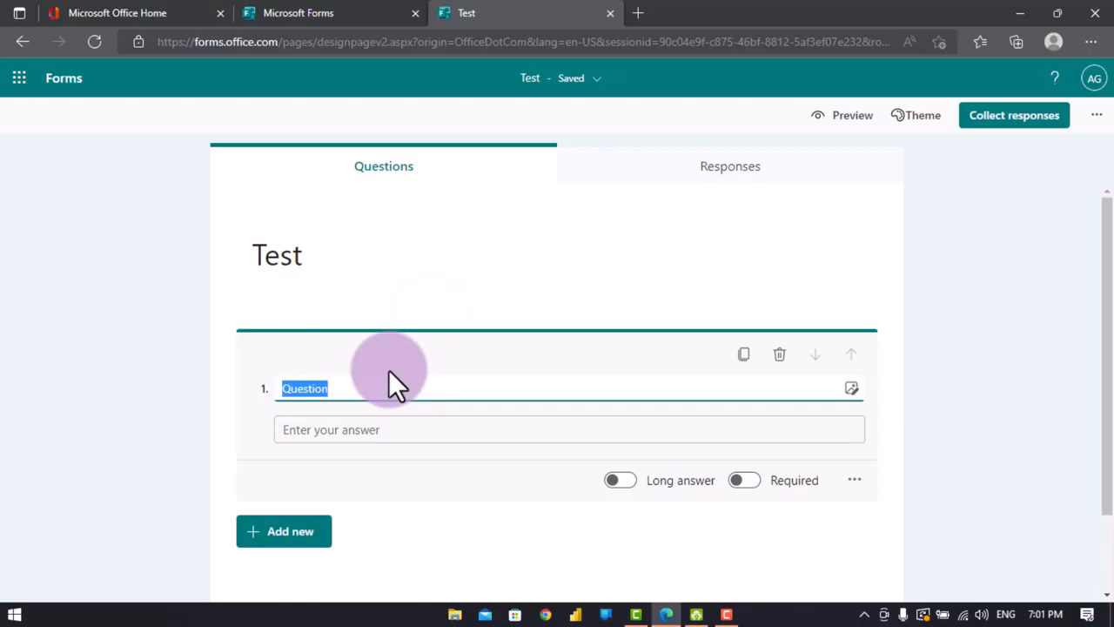
text(Fna)
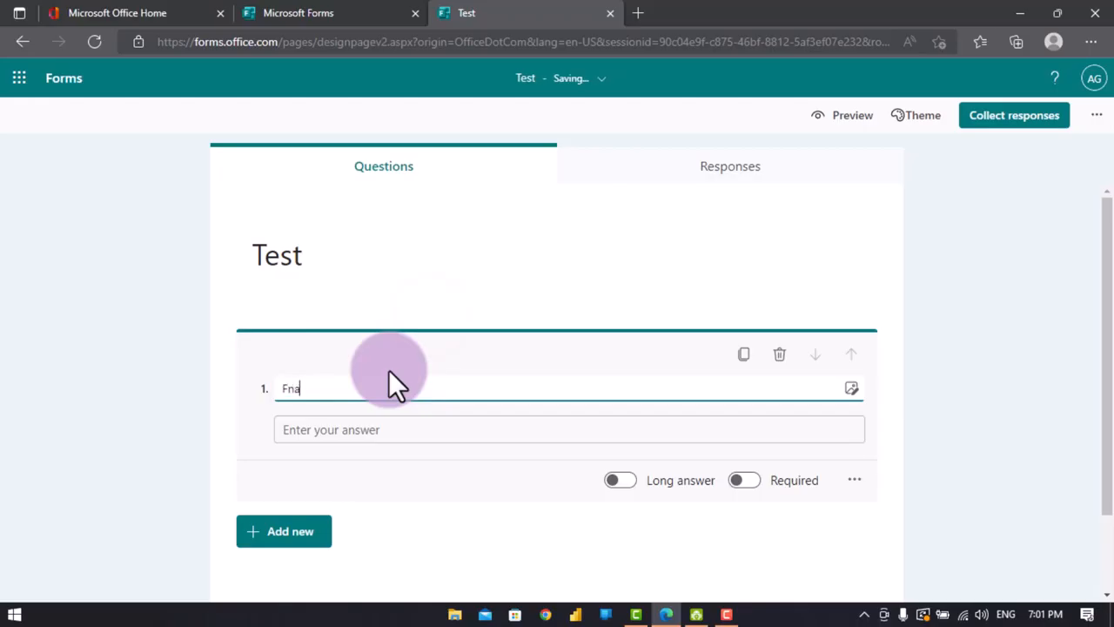
text(me)
click(385, 552)
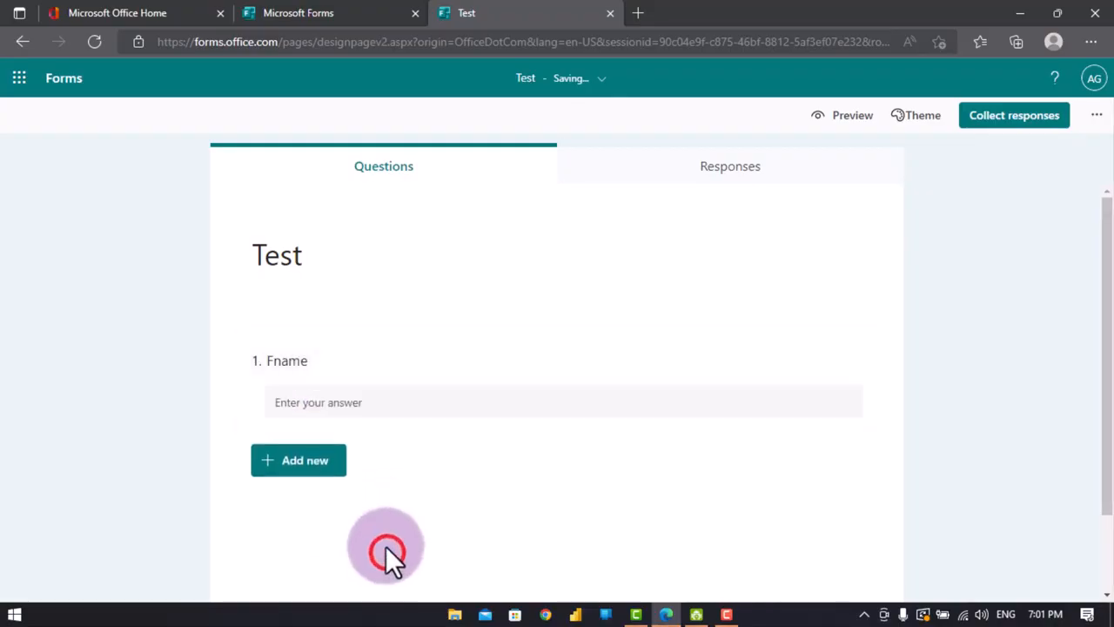
- Add a second text question titled Lname
click(296, 469)
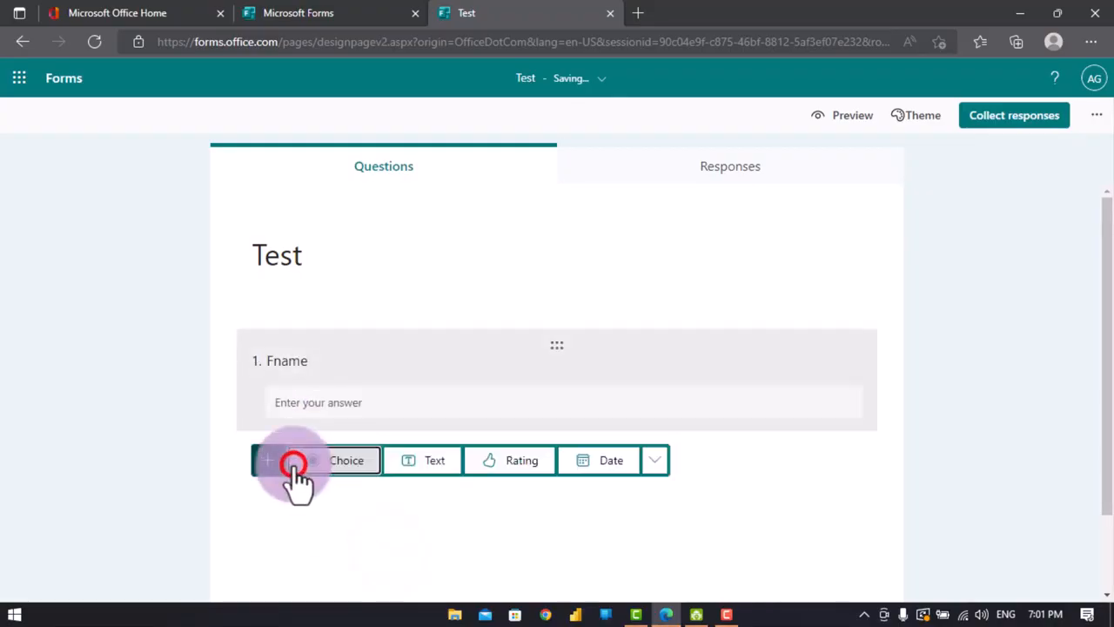
click(427, 470)
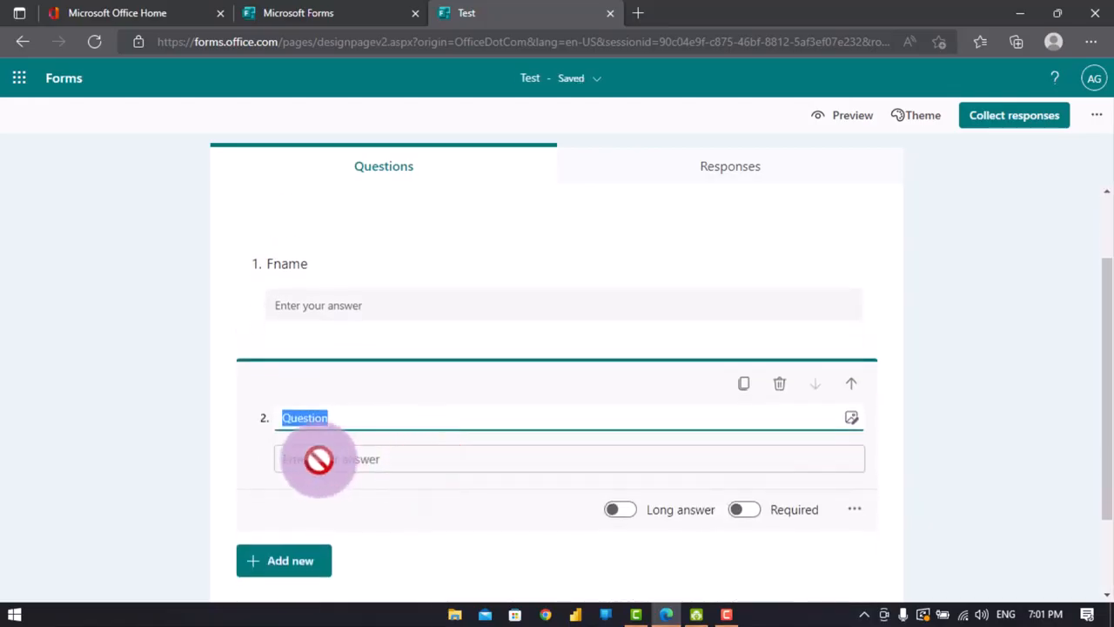
text(L)
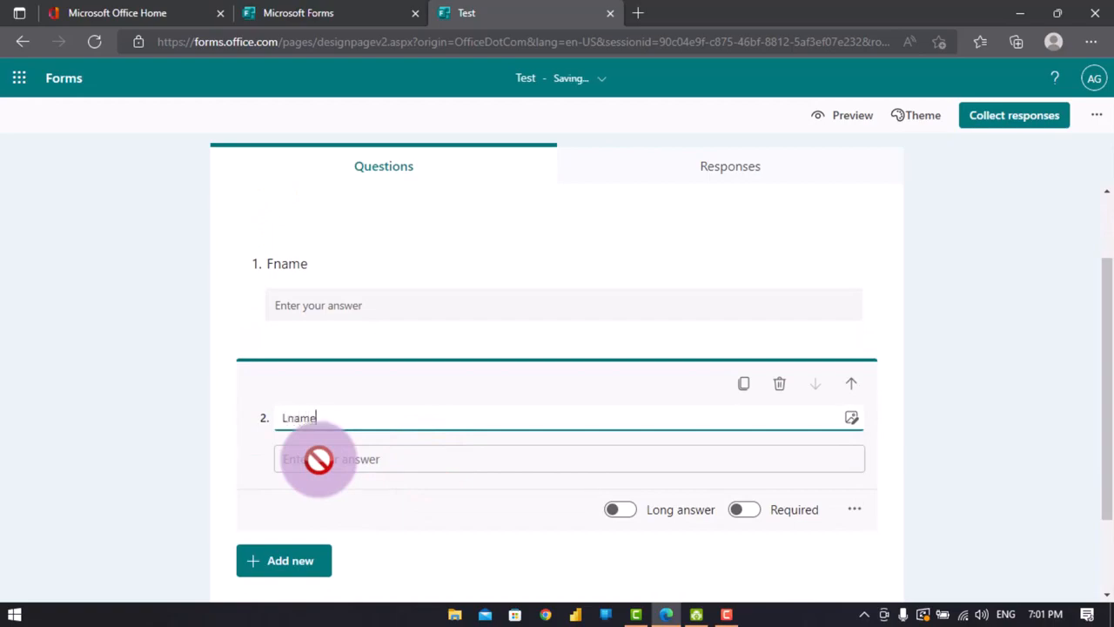
text(name)
- Add a third text question titled Email
click(300, 564)
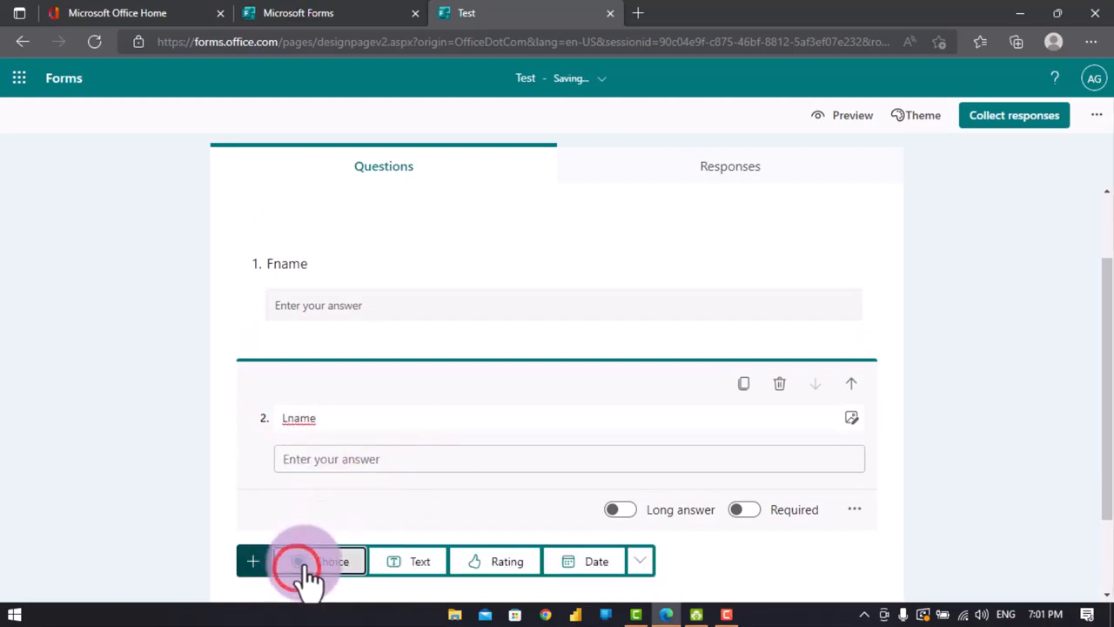
click(405, 566)
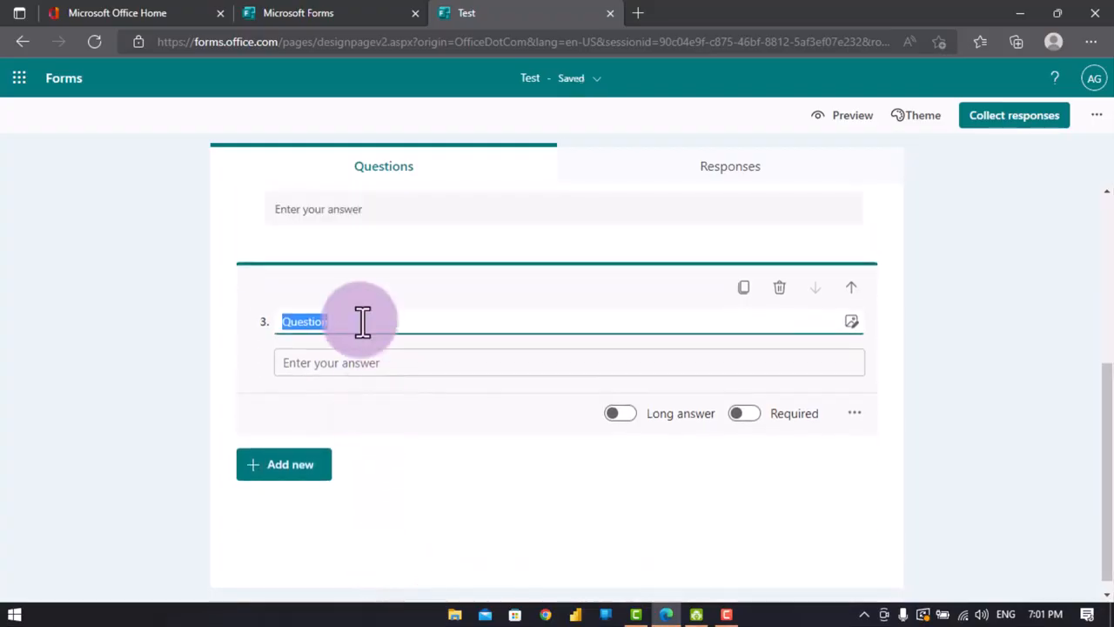
text(Email)
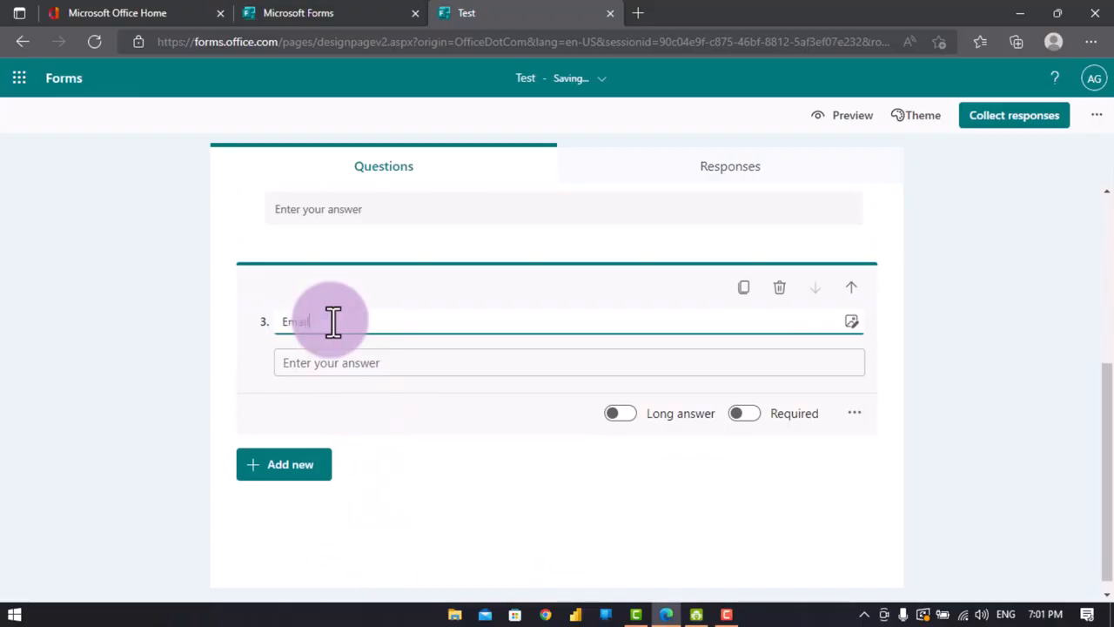
scroll(435, 345, up, 1)
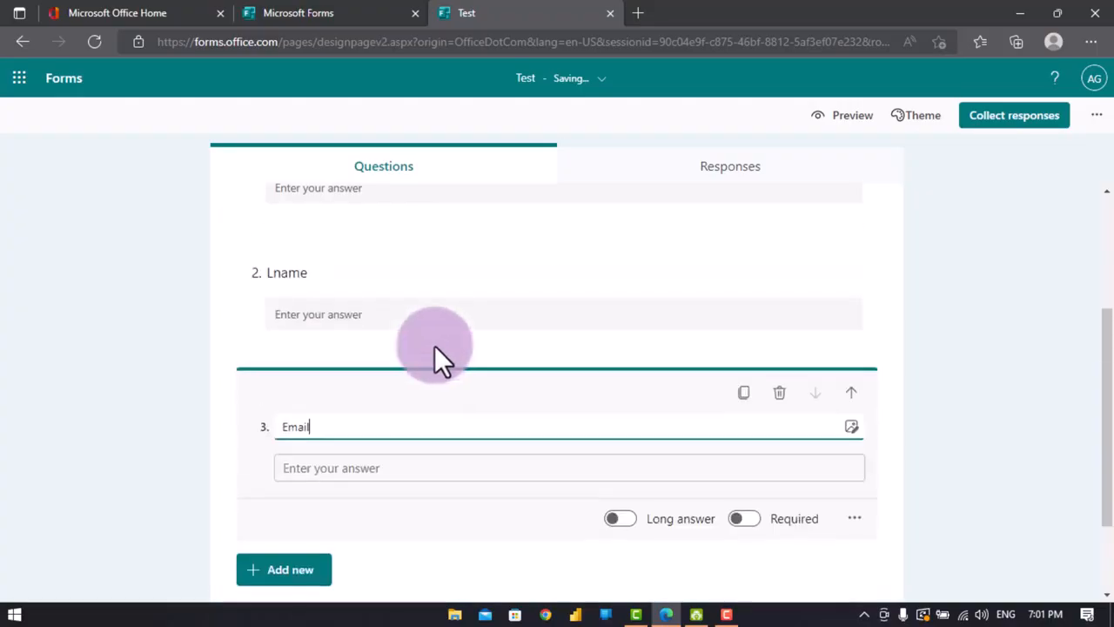
scroll(427, 361, up, 2)
scroll(423, 365, down, 2)
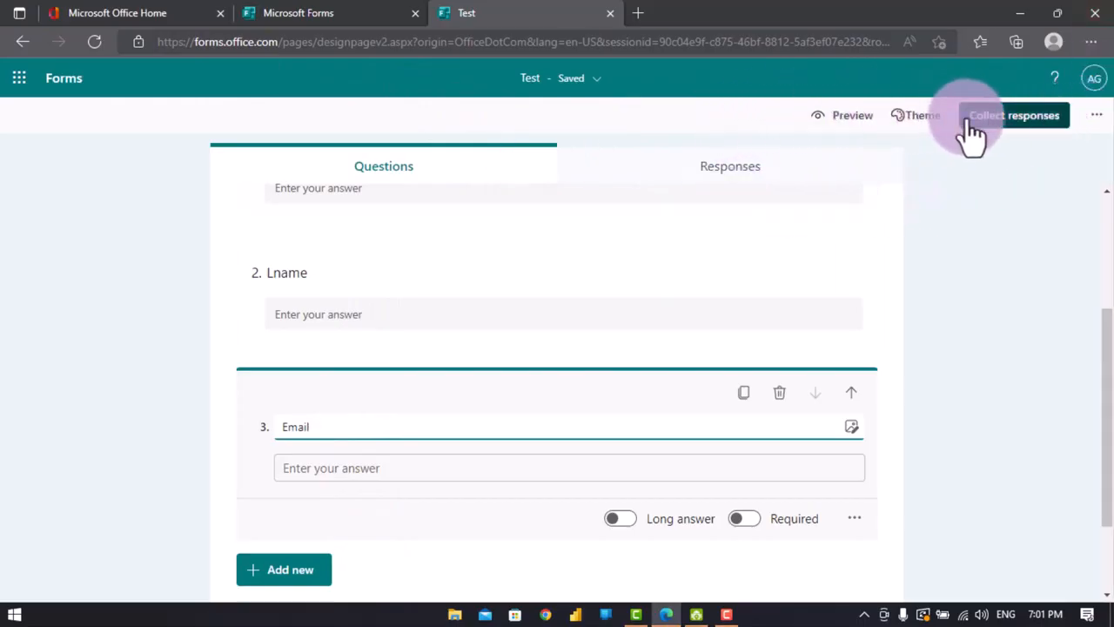
- Open the response collection settings and allow anyone to respond to the form
click(995, 135)
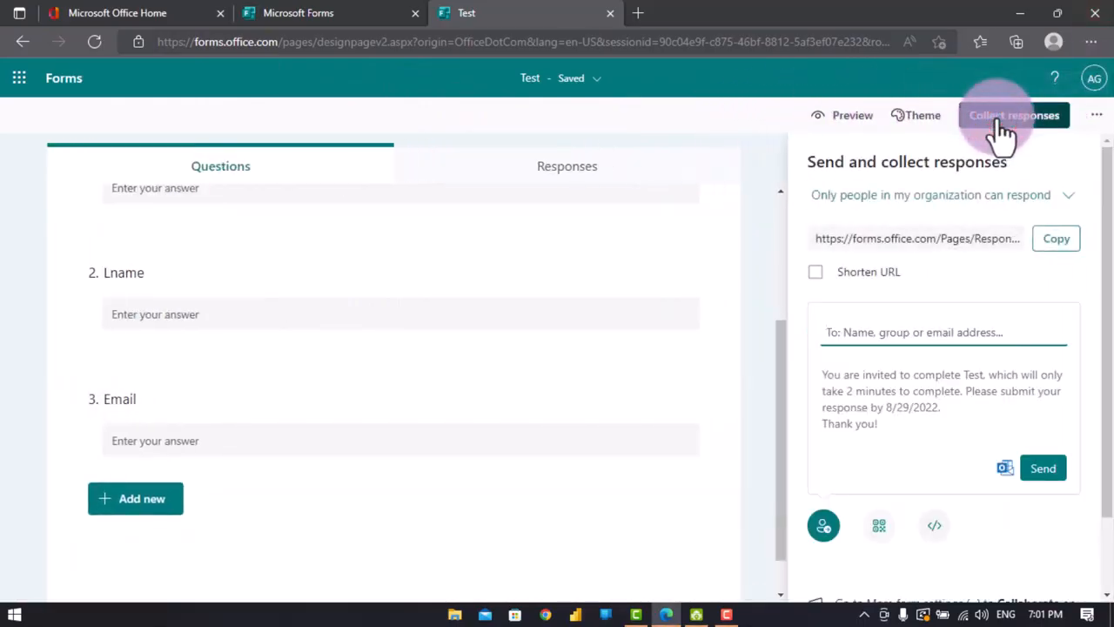
click(986, 197)
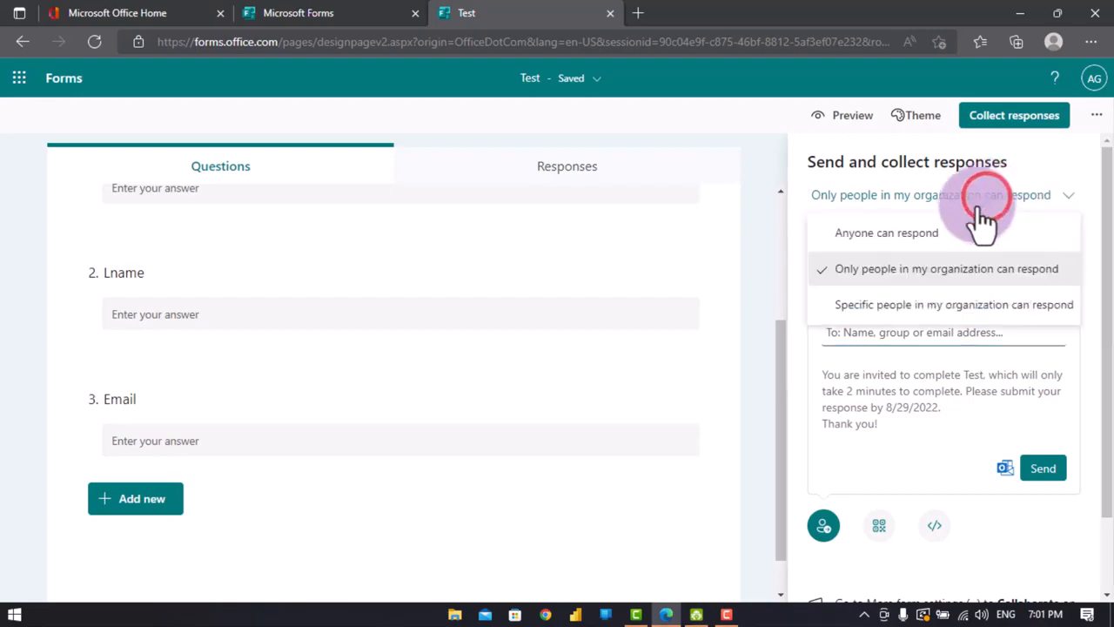
click(928, 232)
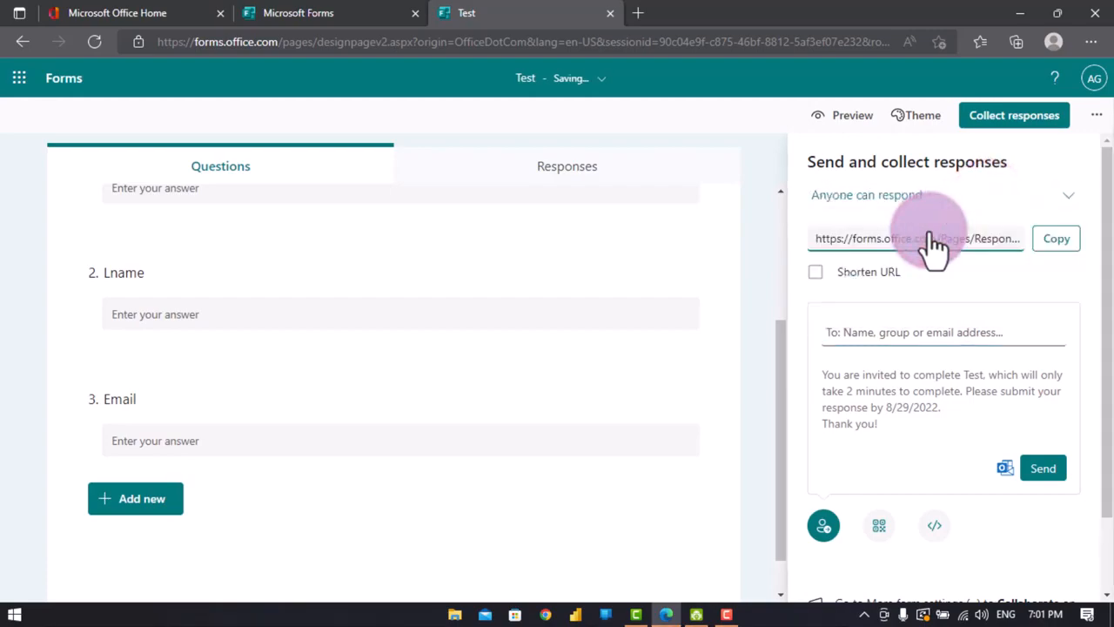
- Shorten the form's response link and copy it
click(1058, 241)
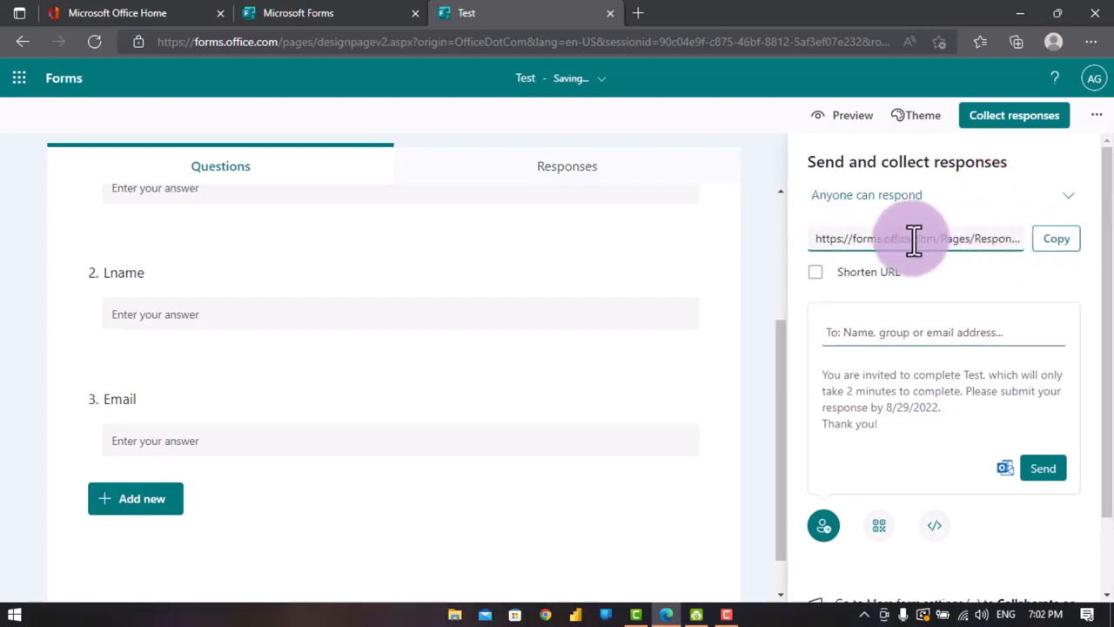
click(814, 272)
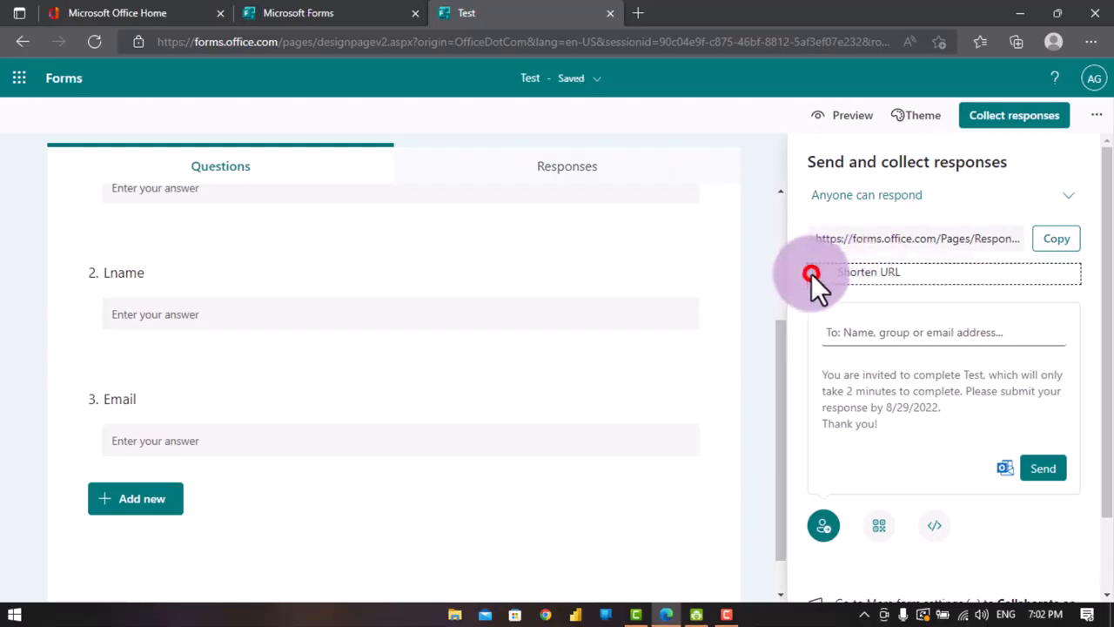
click(1058, 240)
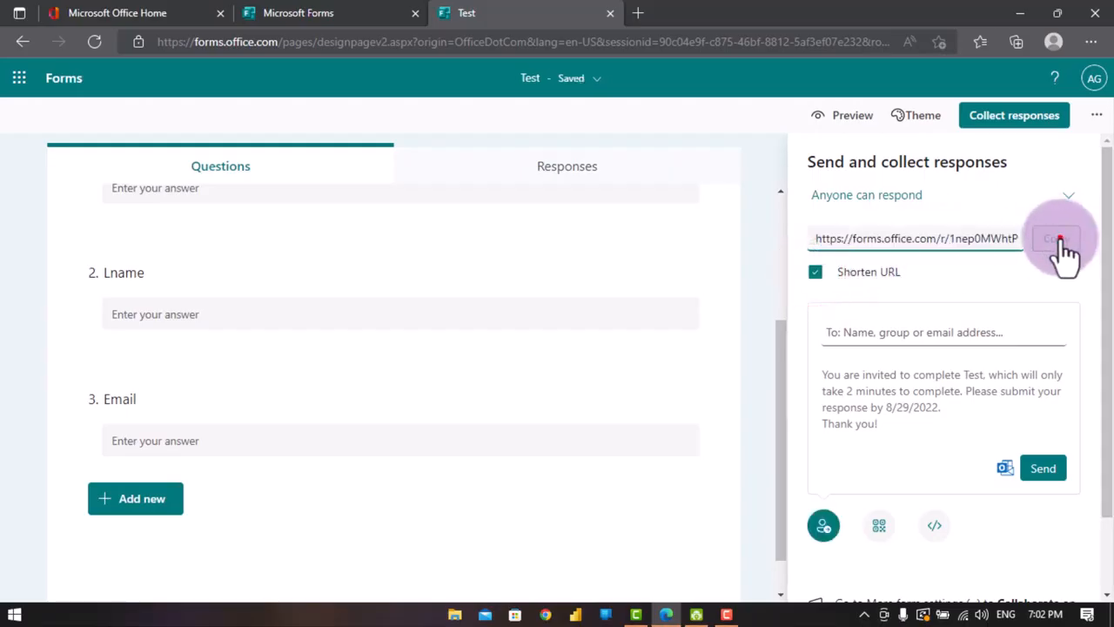
click(1058, 240)
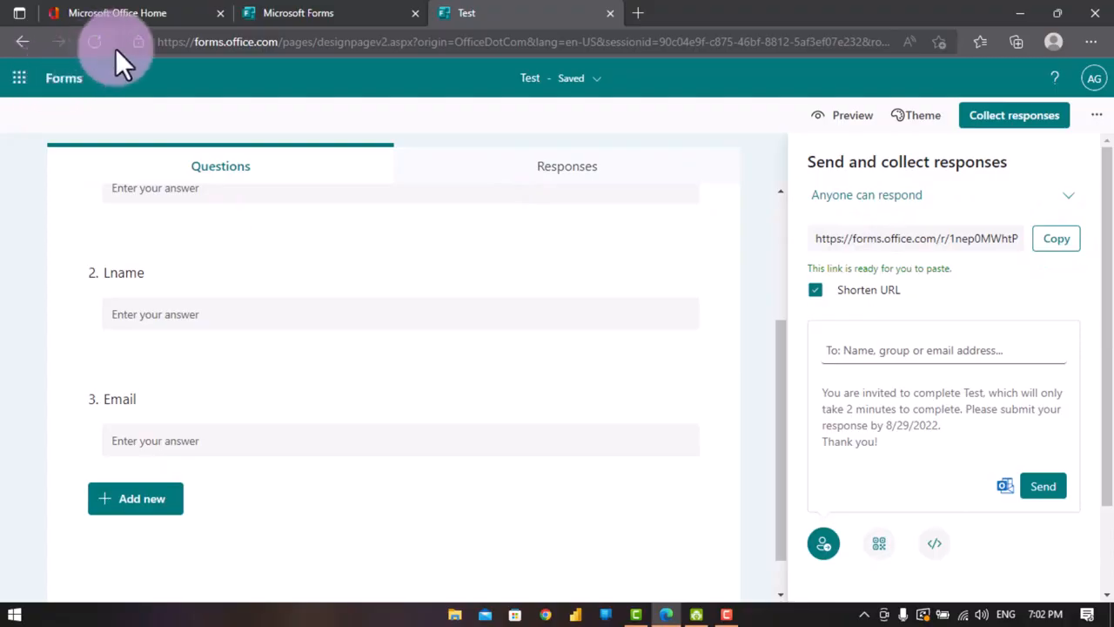
- Switch to the Office home tab, open Power Automate from the app launcher, and browse its templates
scroll(278, 281, up, 3)
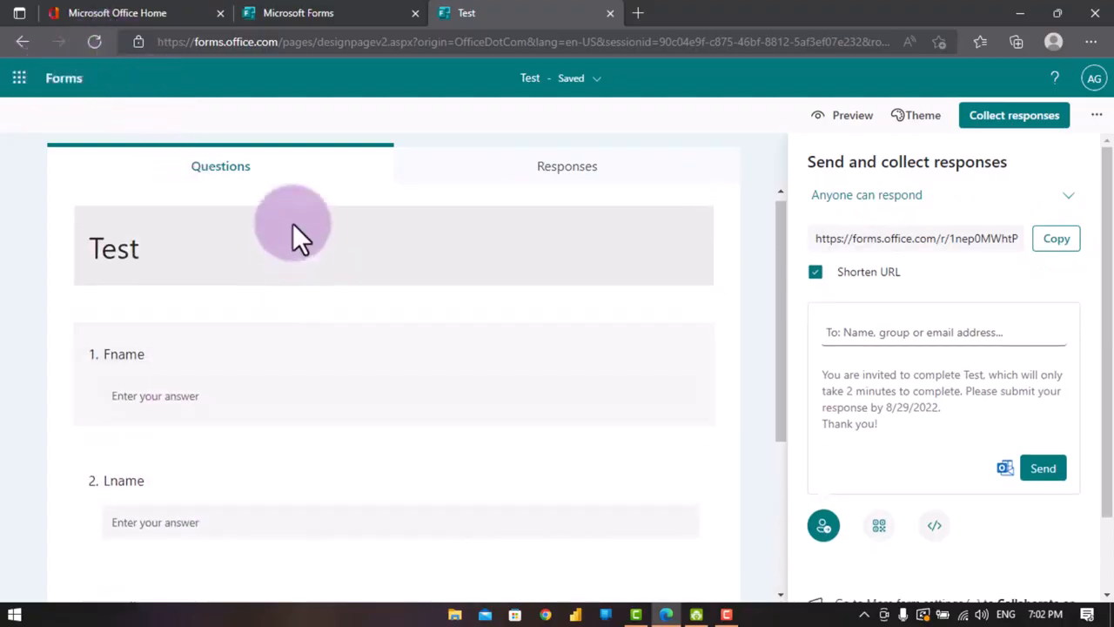
click(99, 12)
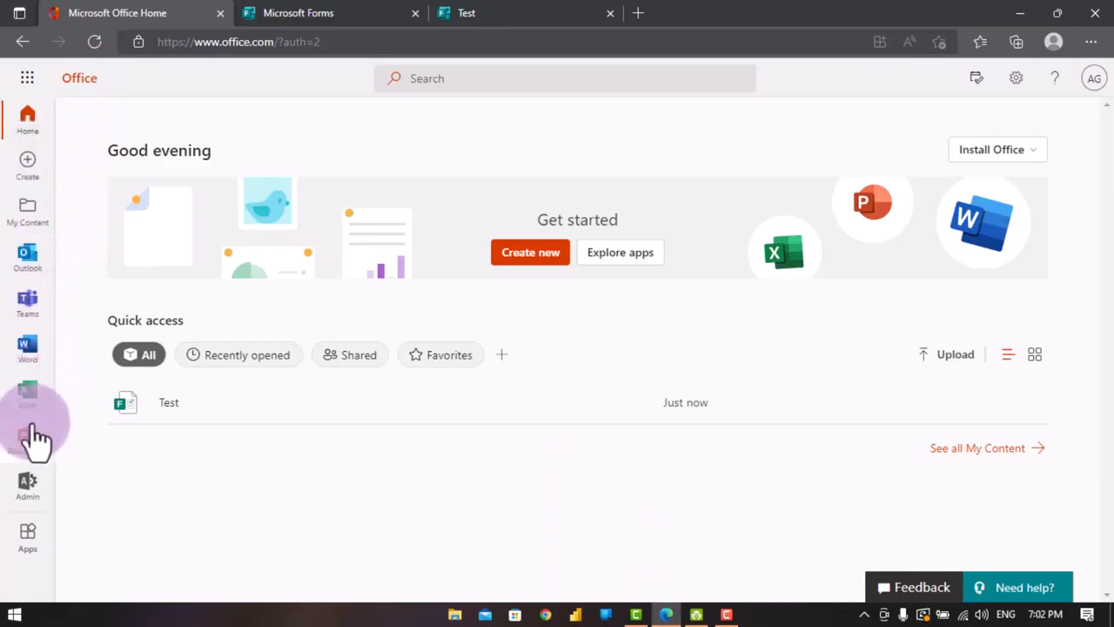
click(29, 80)
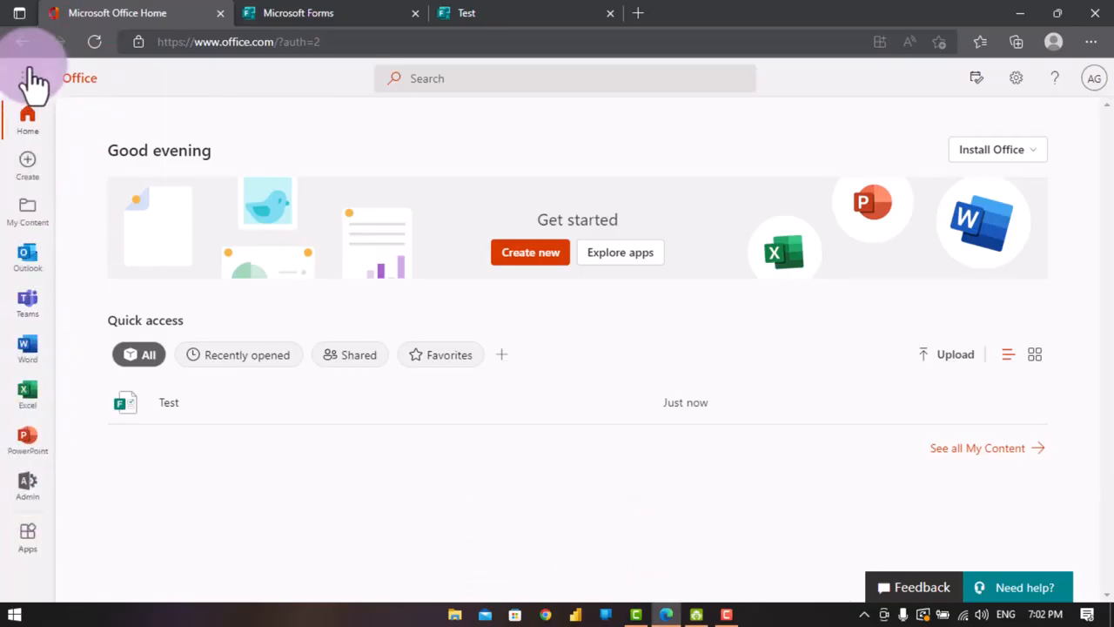
click(94, 383)
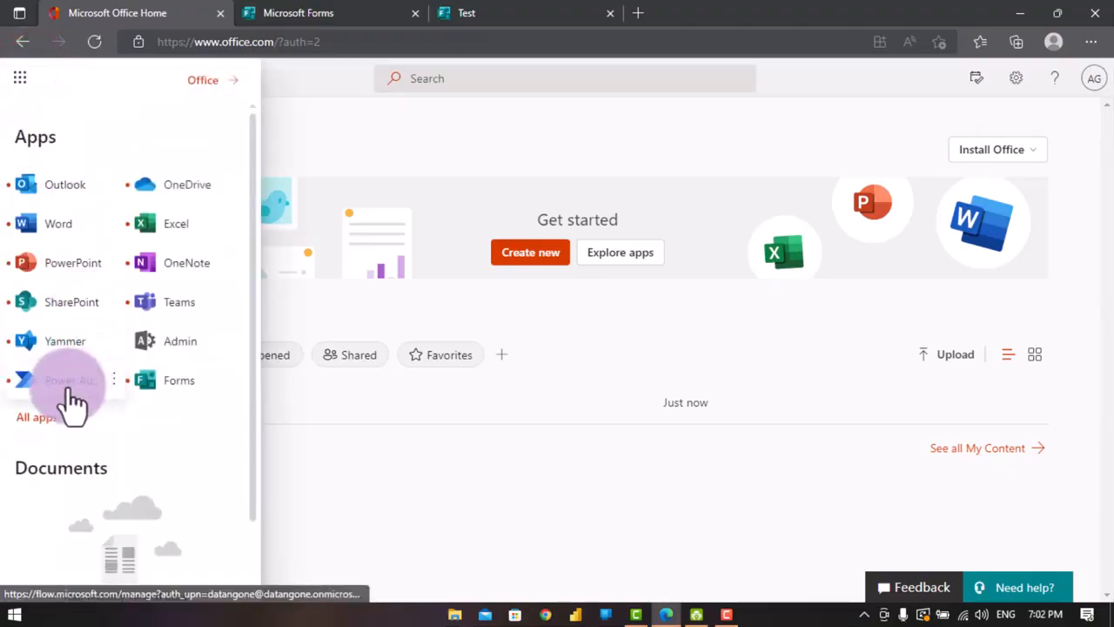
click(67, 387)
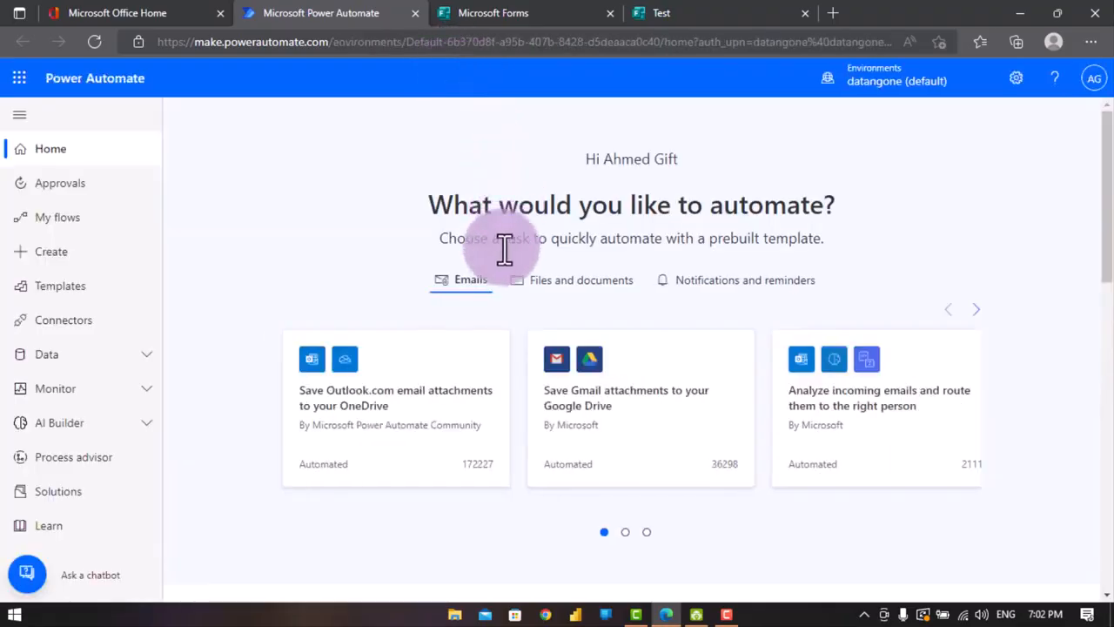
click(42, 296)
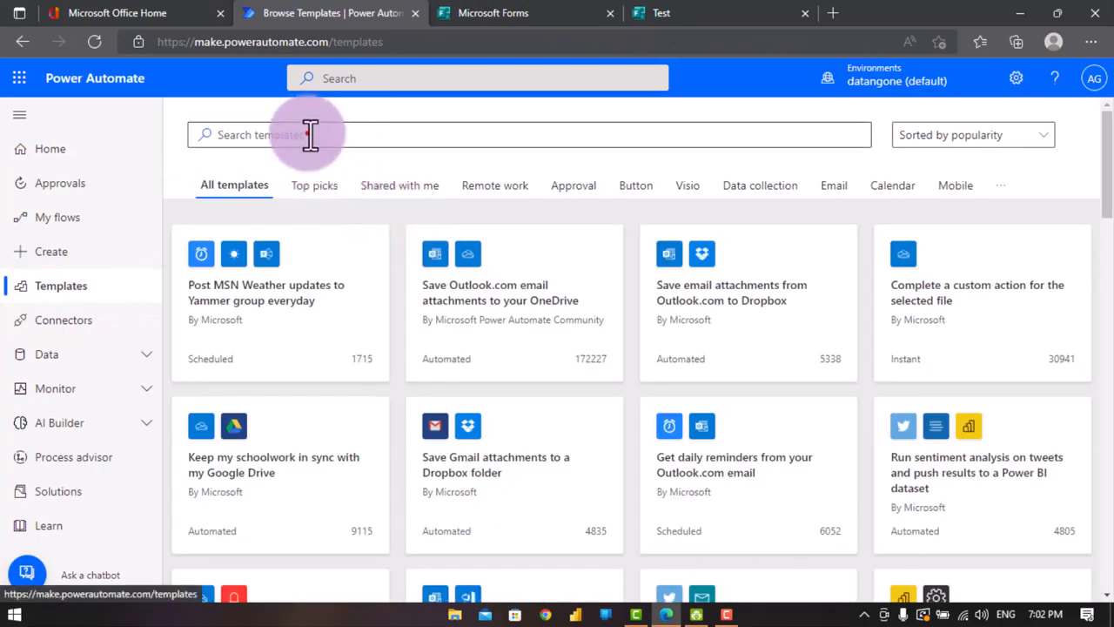
- Search the templates for forms and open the Send an email to responder when response submitted in Microsoft Forms template
click(306, 133)
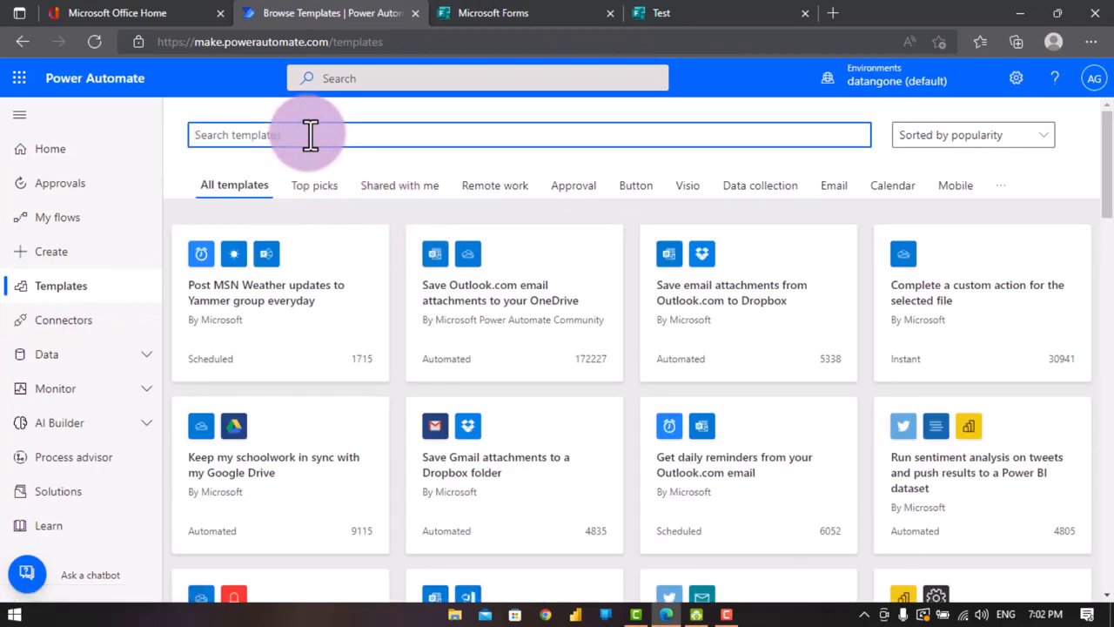
text(fo)
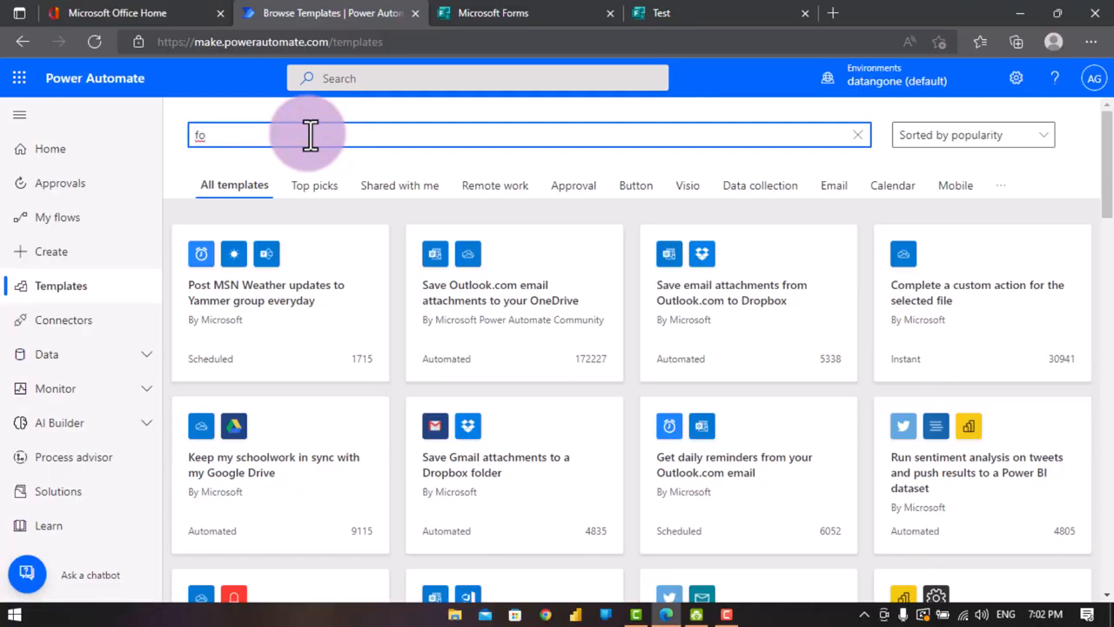
text(rms)
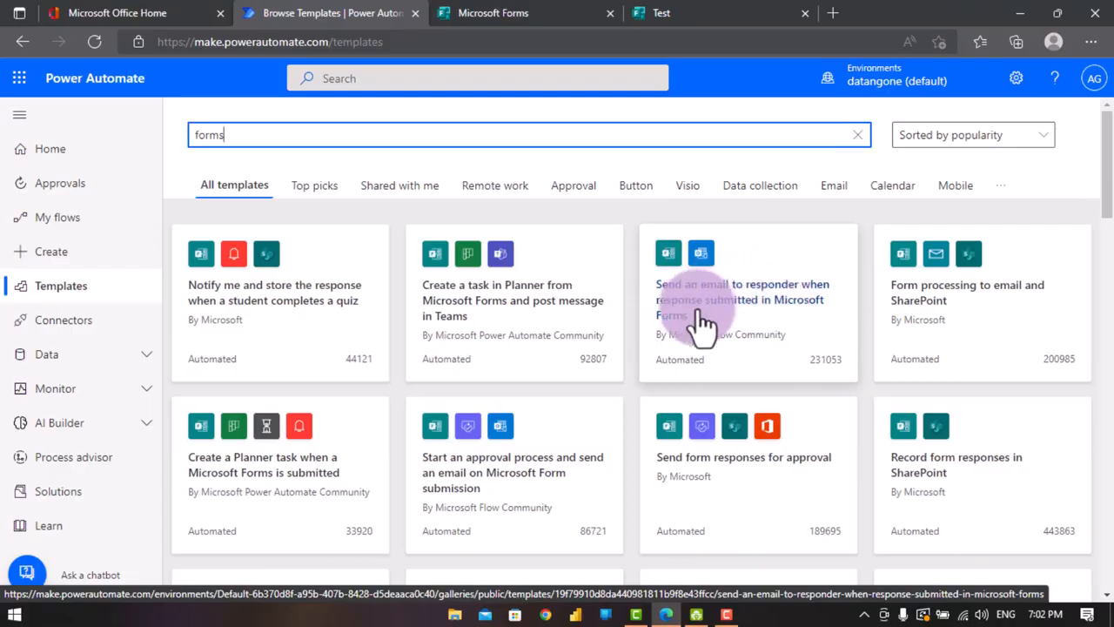
click(756, 311)
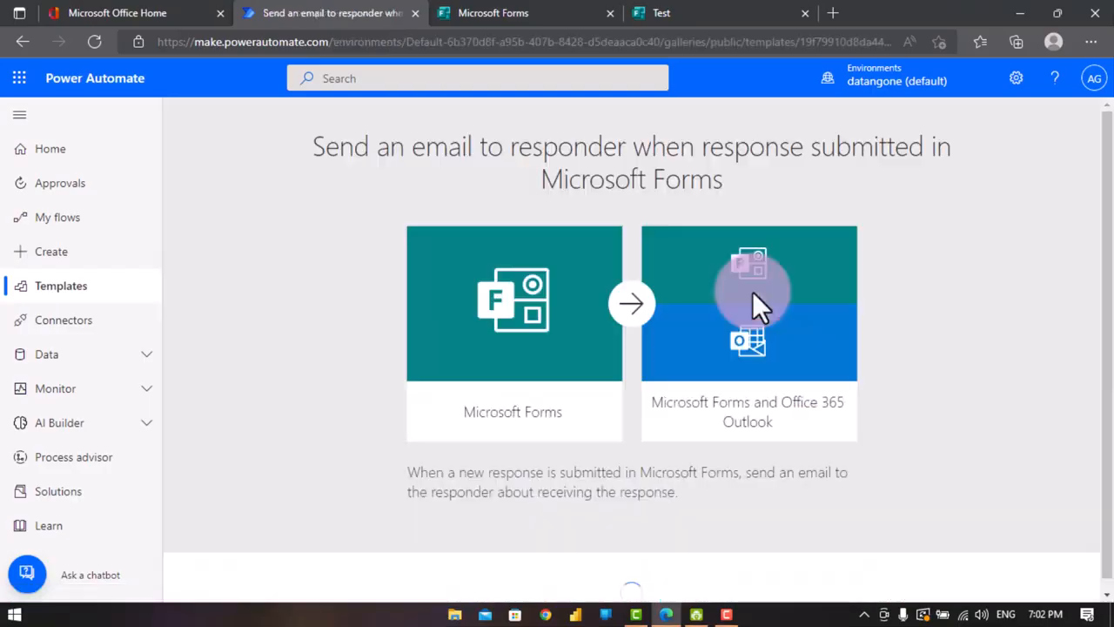
- Sign in to the Microsoft Forms and Office 365 Outlook connections and continue to create the flow
scroll(710, 239, down, 2)
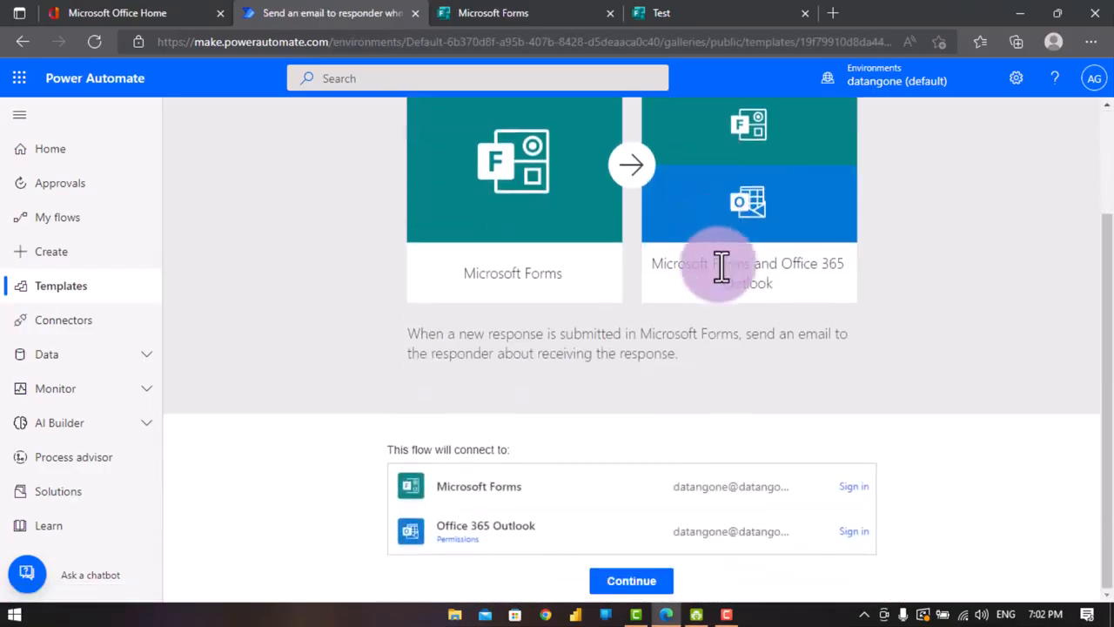
click(658, 533)
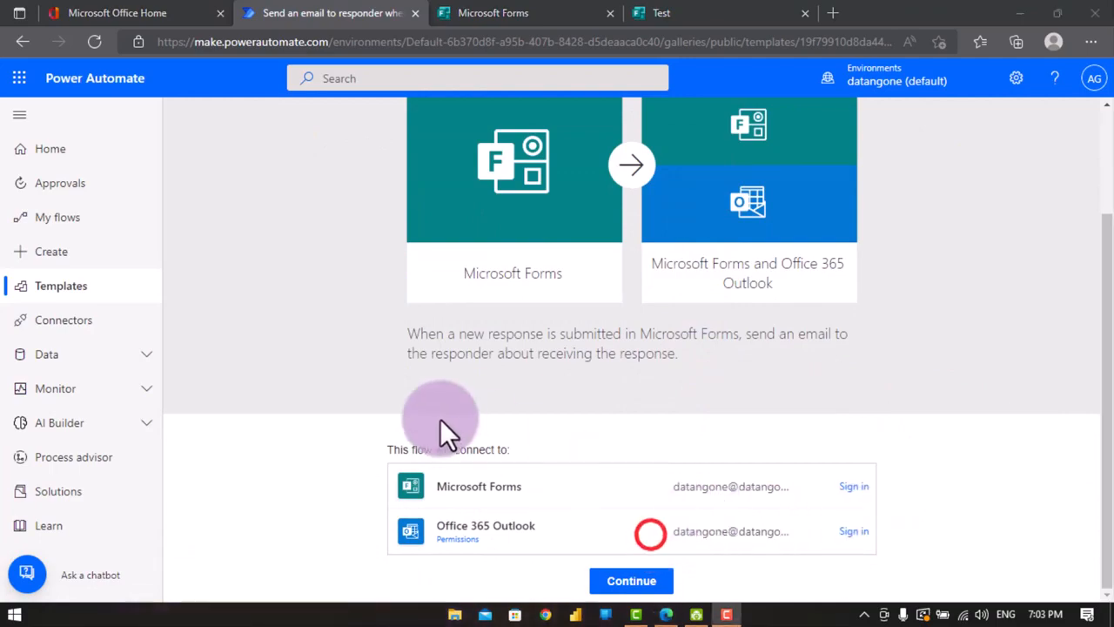
click(854, 489)
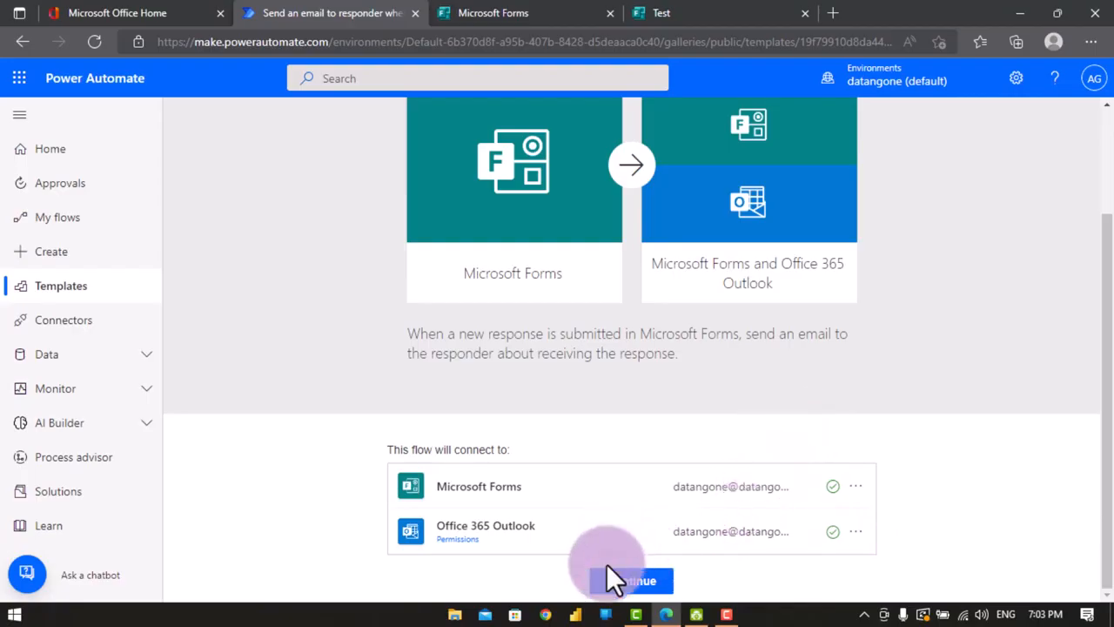
click(629, 580)
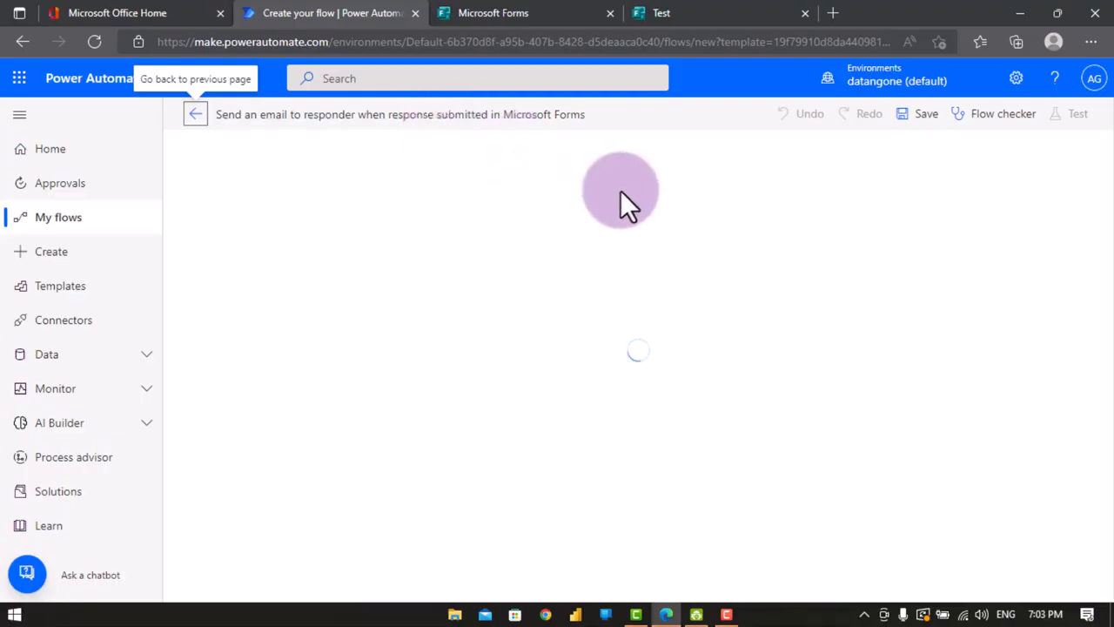
- Reload the Microsoft Forms home page to check the Test form, dismiss its tip, and return to the flow
click(253, 340)
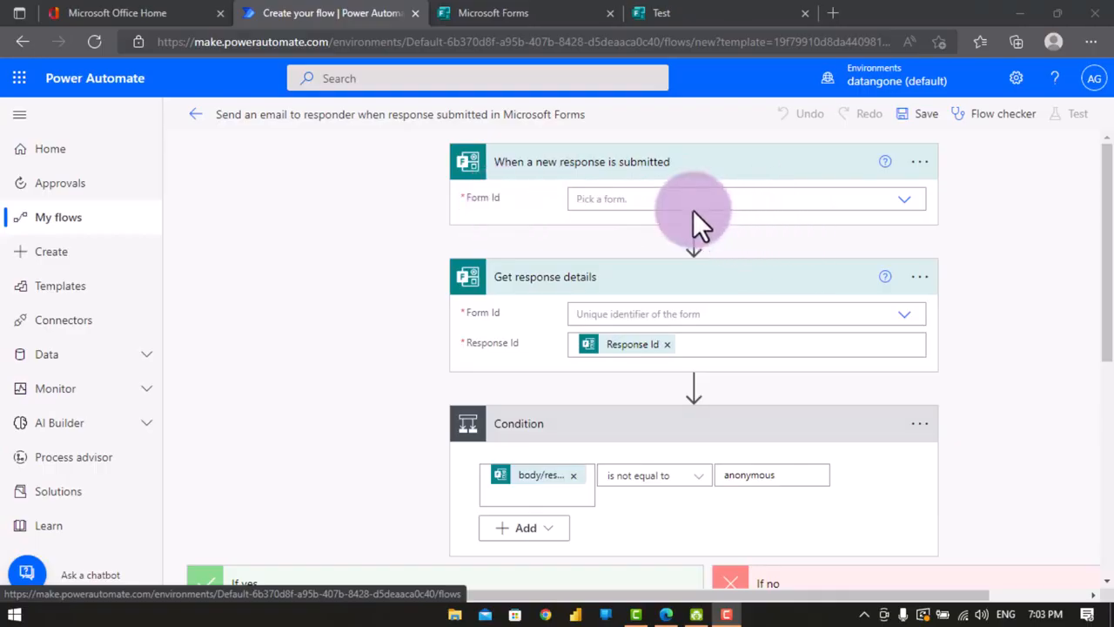
click(495, 15)
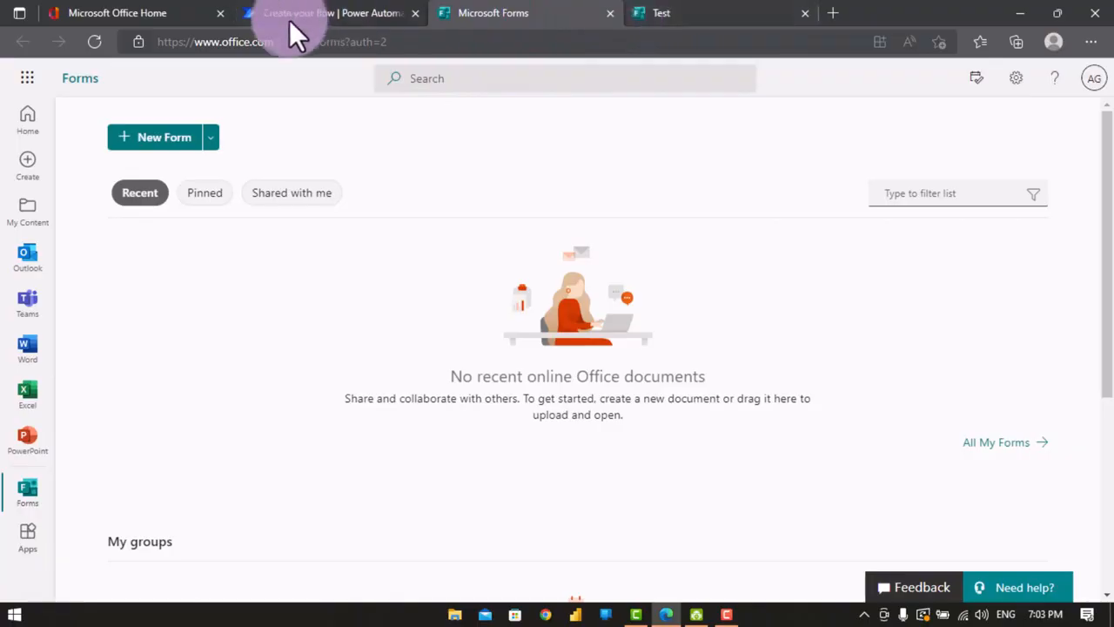
click(93, 42)
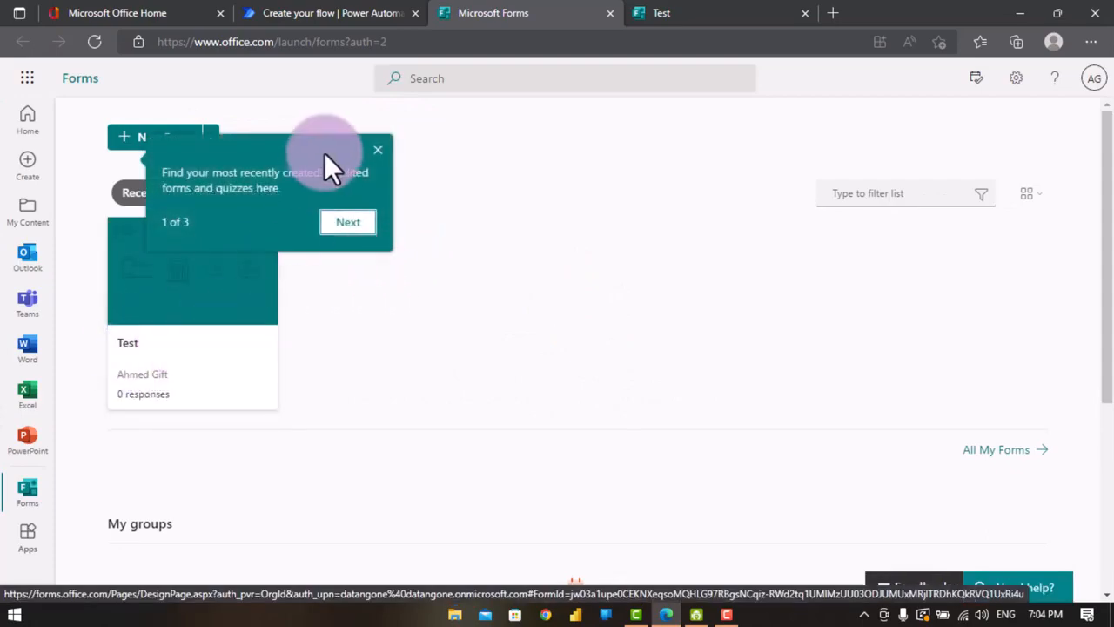
click(378, 150)
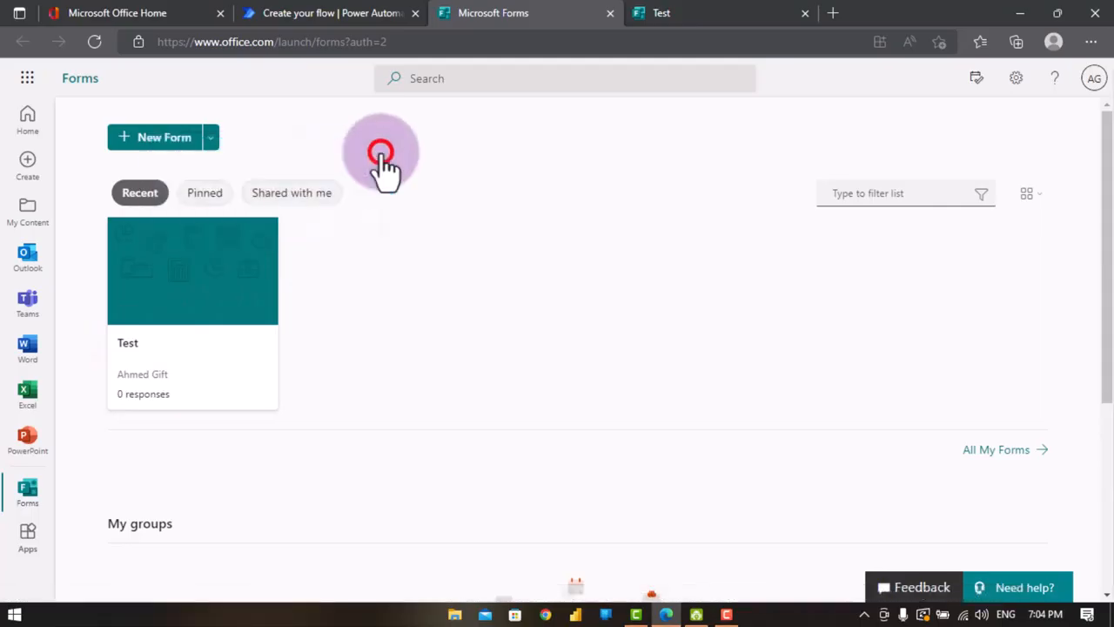
click(331, 13)
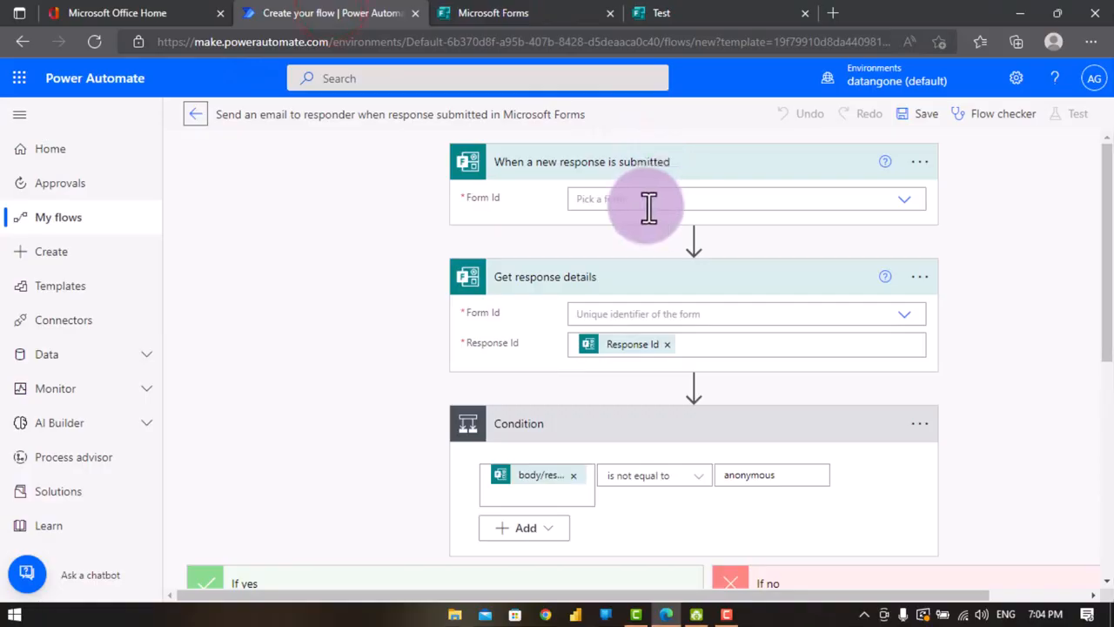
- Select the Test form as the Form Id in both the trigger and the Get response details action
click(902, 204)
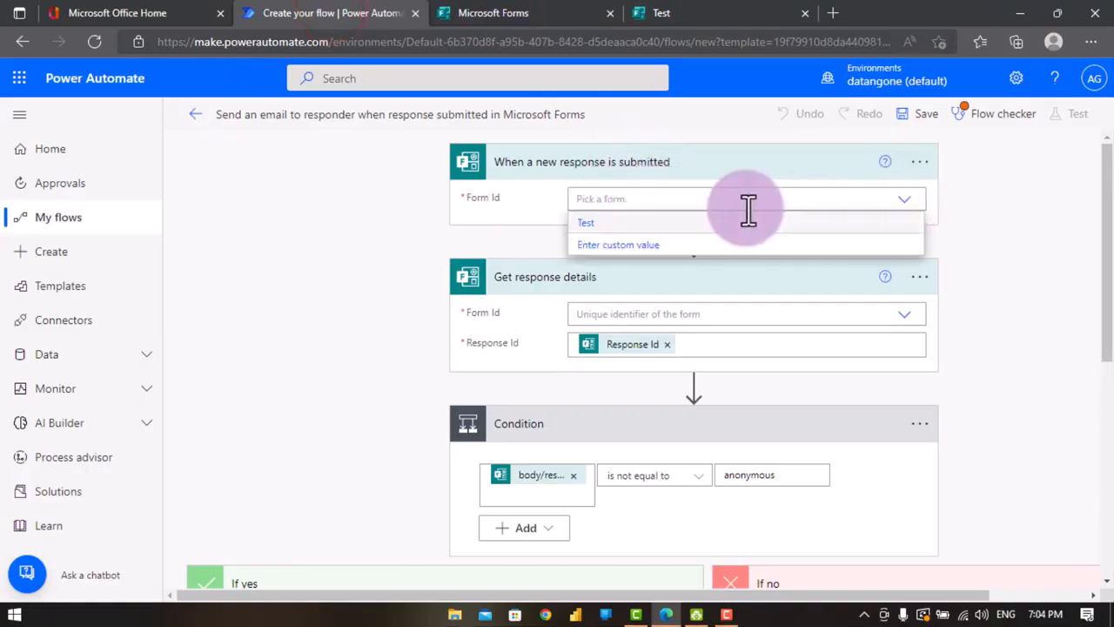
click(588, 224)
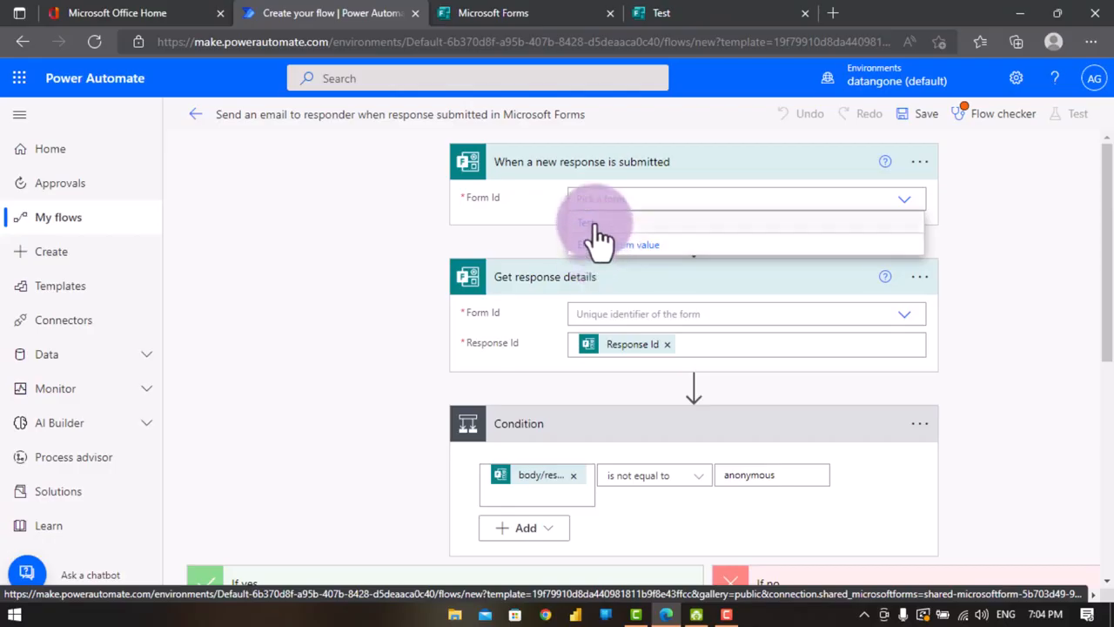
click(595, 225)
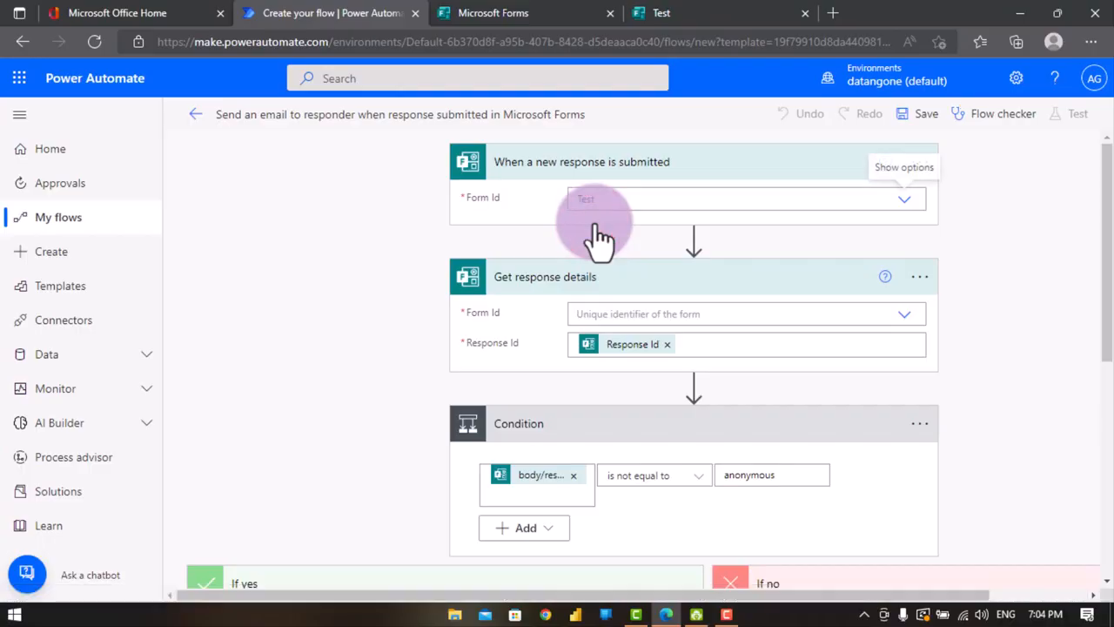
click(612, 313)
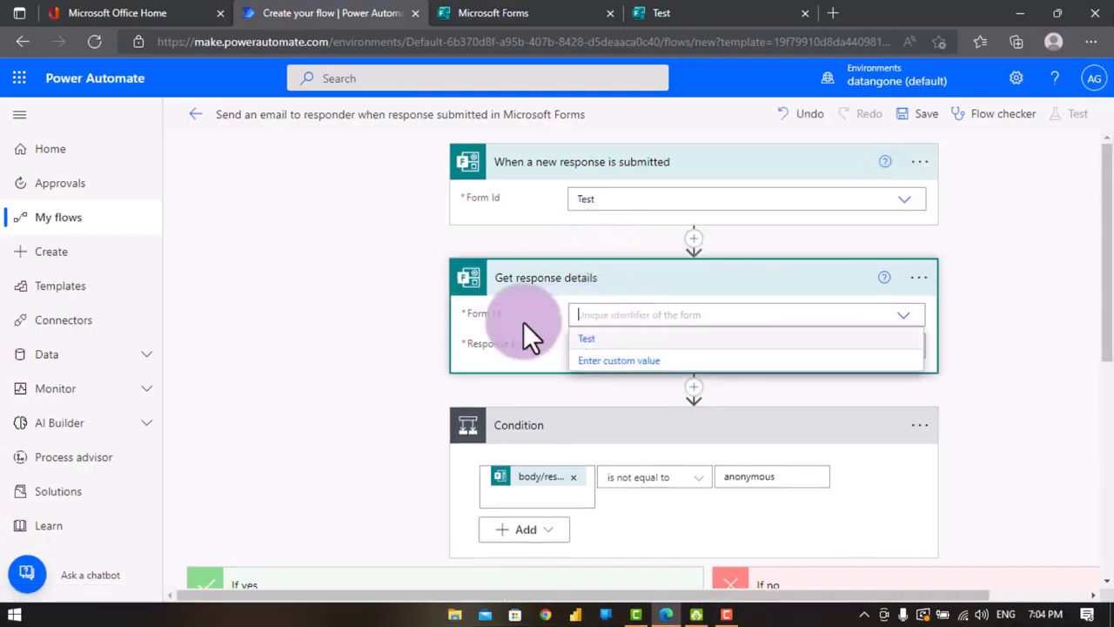
click(595, 344)
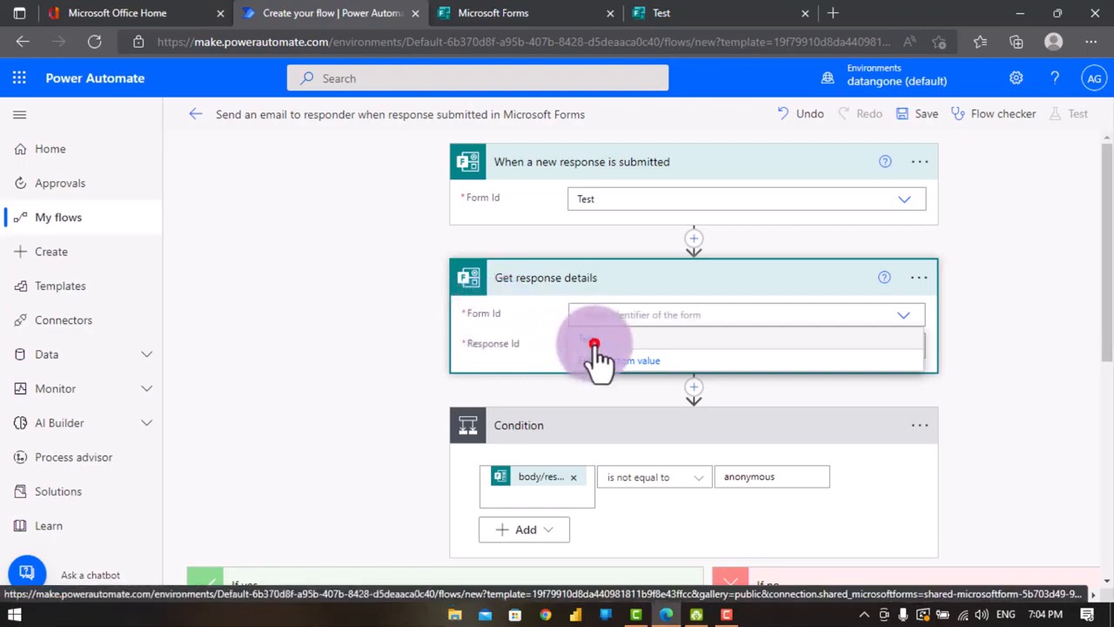
- Scroll through the flow to review the Condition and its Send an email action
scroll(655, 379, down, 1)
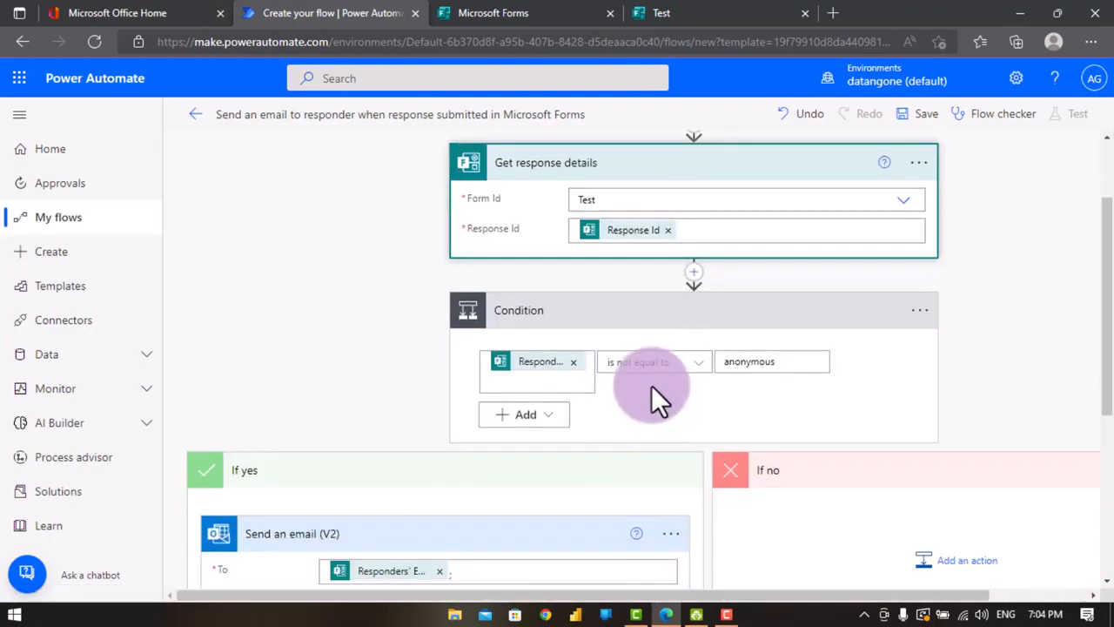
scroll(651, 352, down, 1)
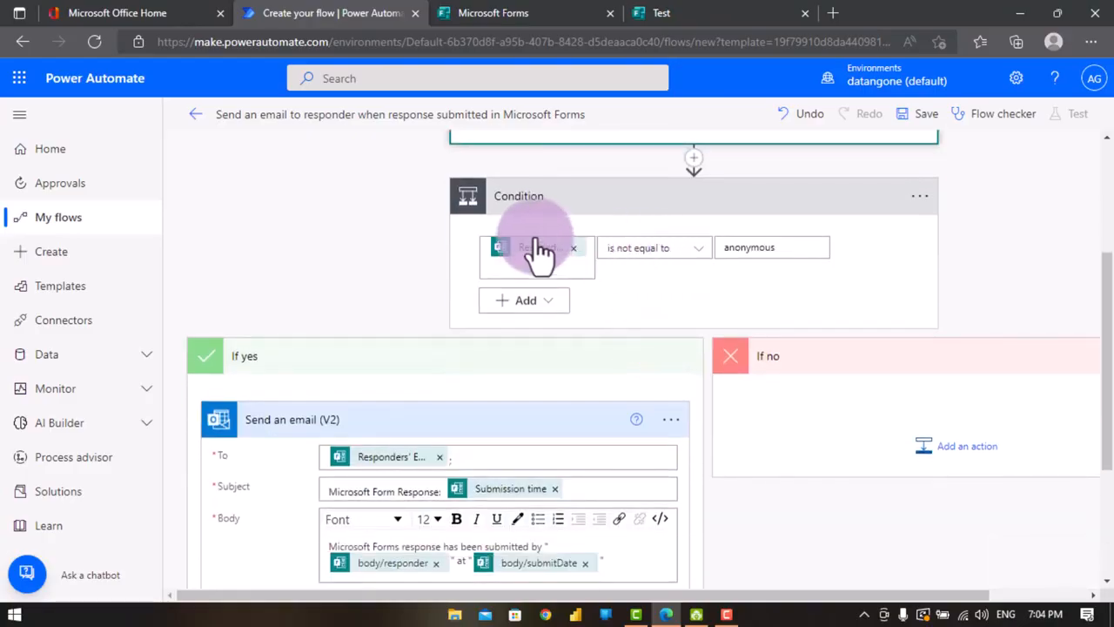
scroll(758, 249, up, 2)
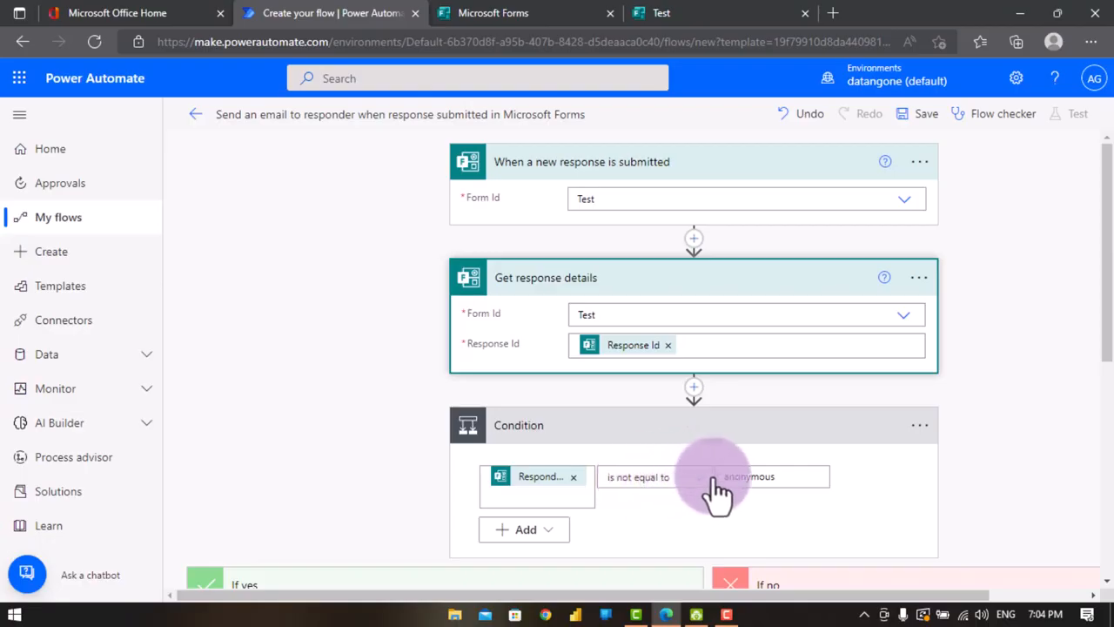
scroll(718, 475, down, 1)
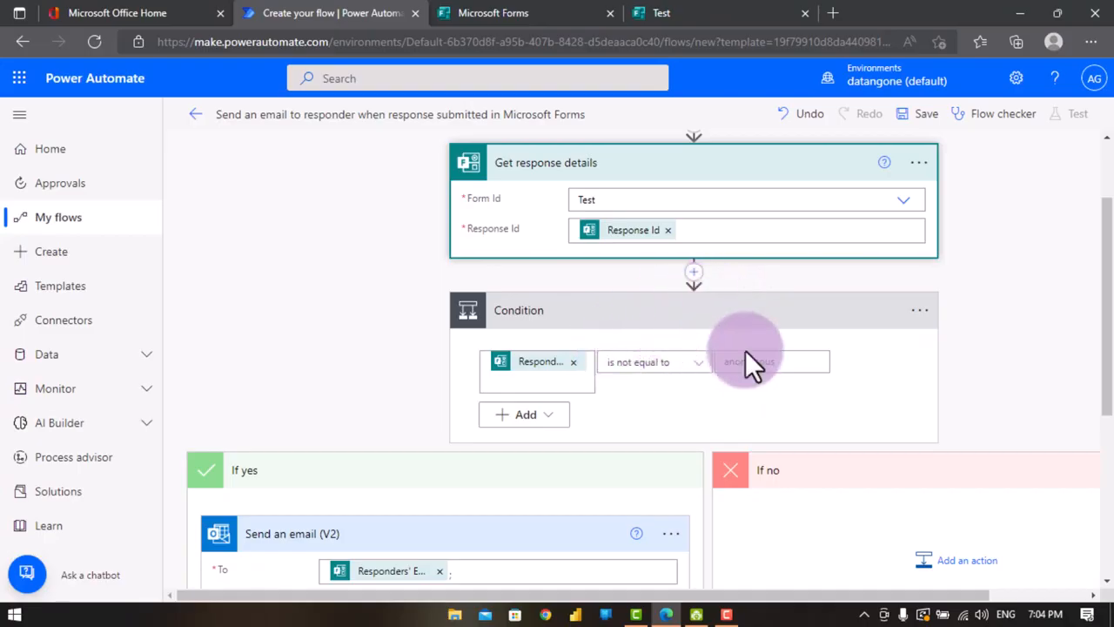
scroll(734, 410, down, 3)
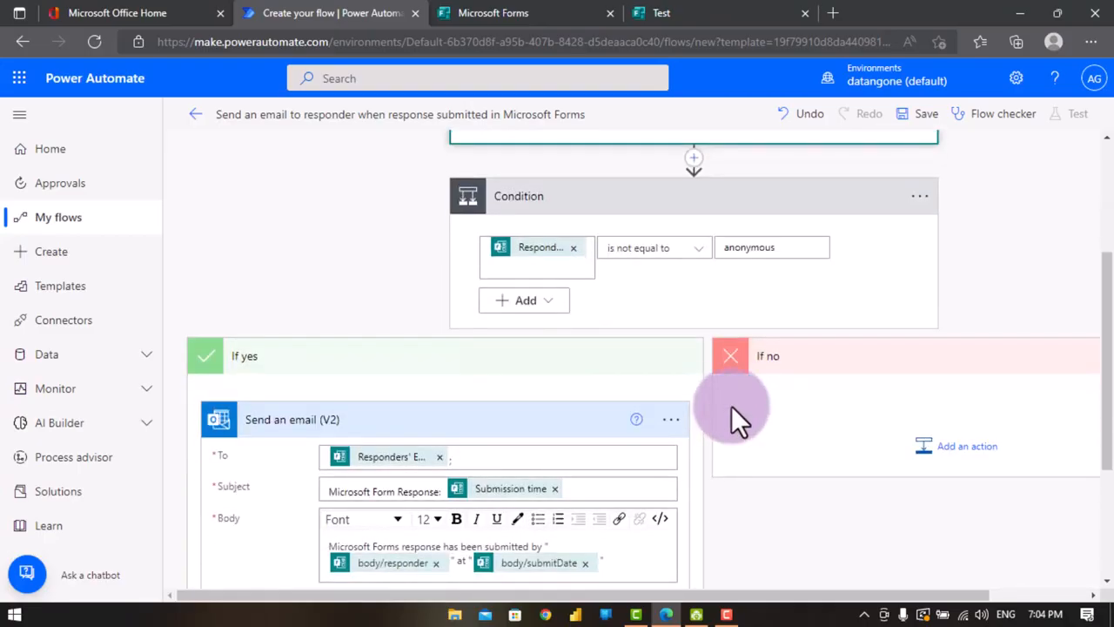
scroll(754, 270, up, 3)
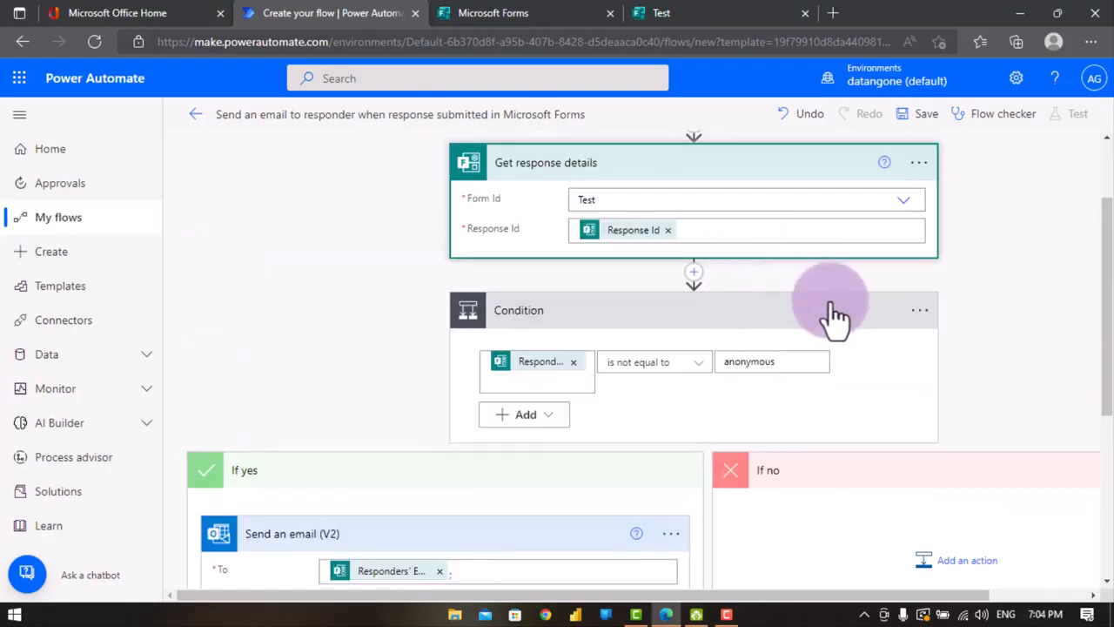
- Delete the Condition step with its branches from the flow
right_click(920, 315)
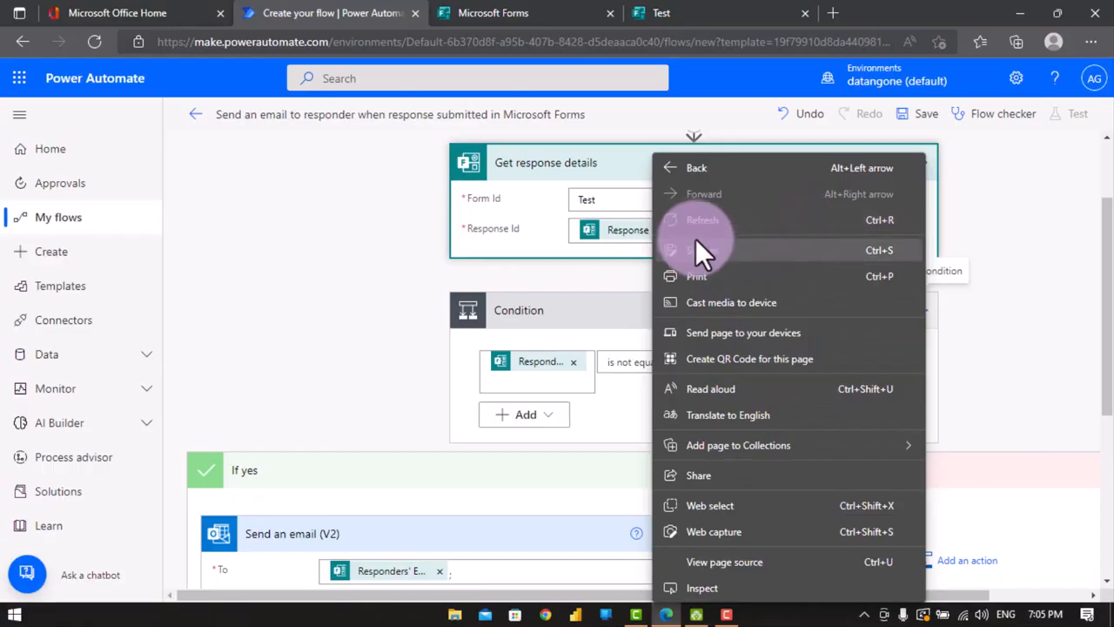
click(609, 302)
click(609, 302)
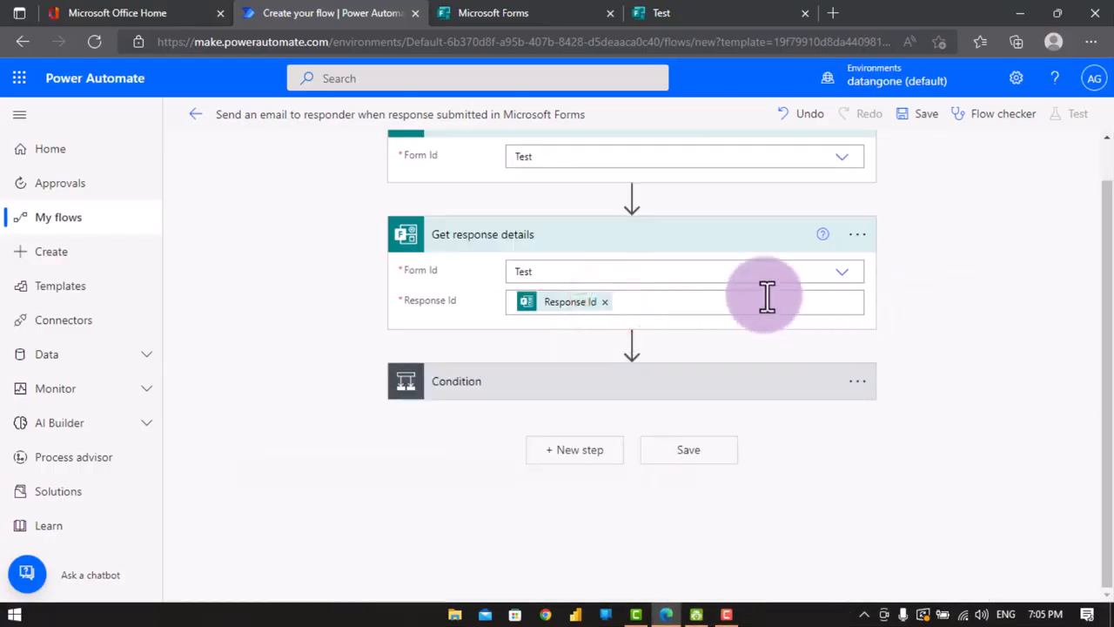
click(694, 374)
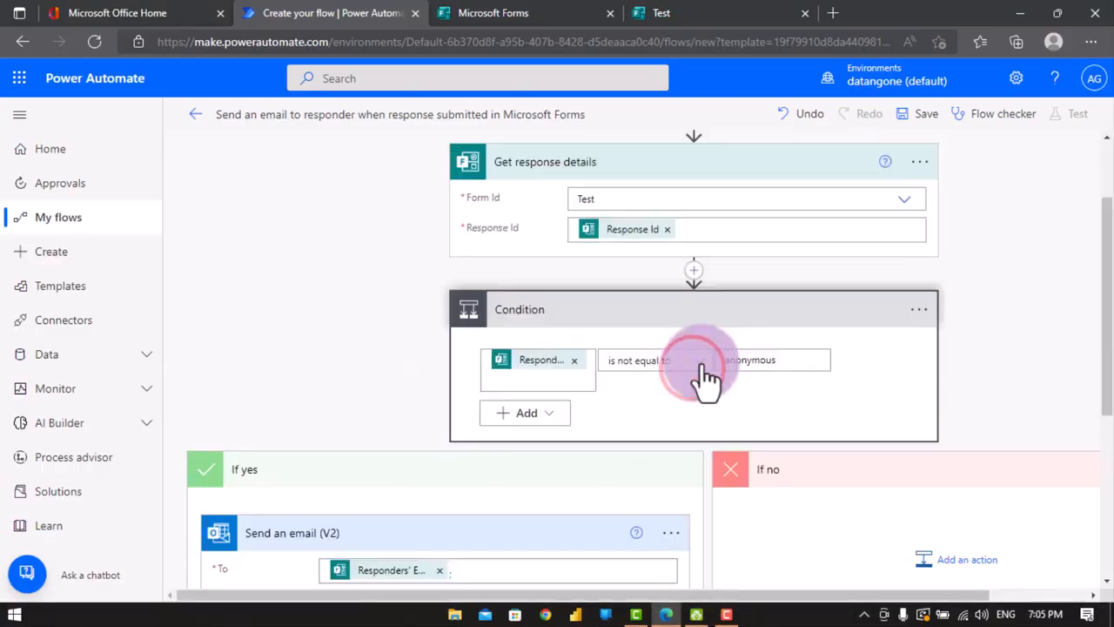
click(917, 313)
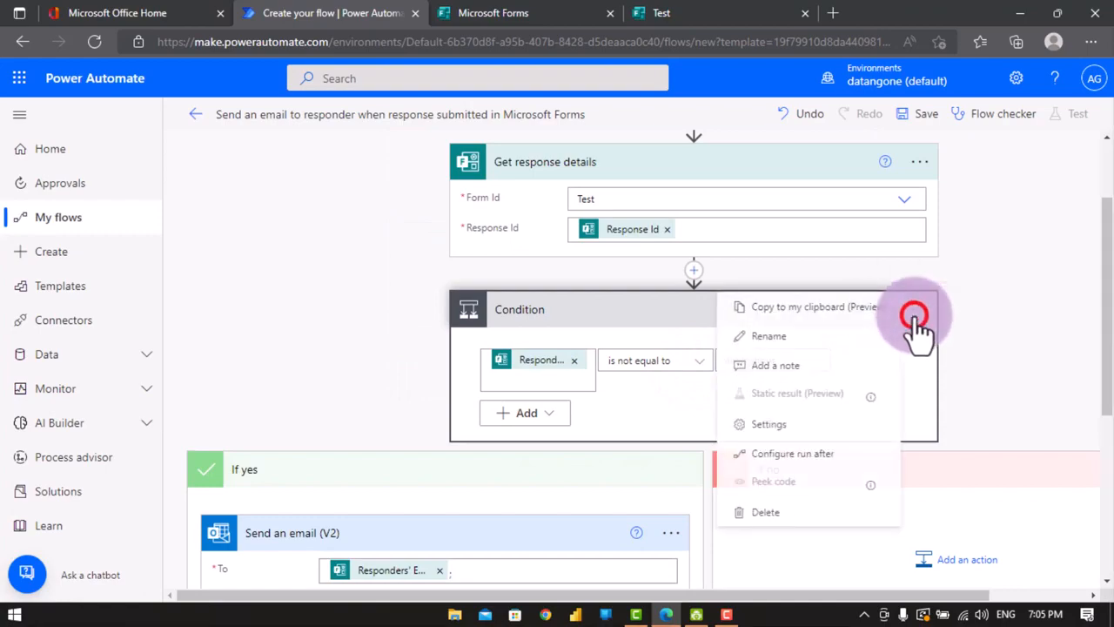
click(777, 512)
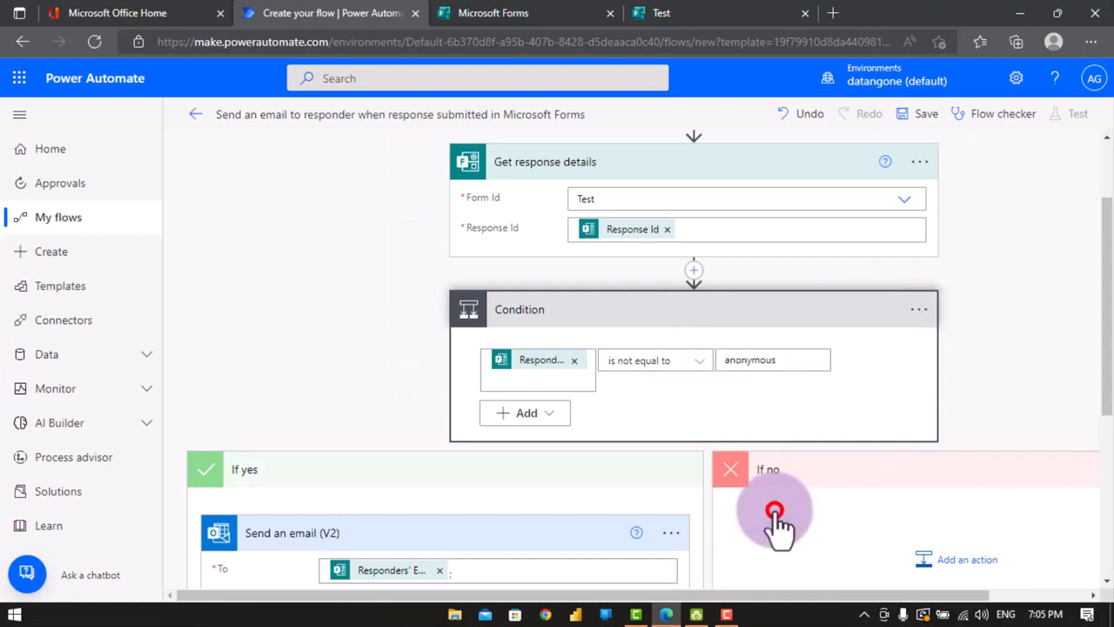
click(567, 366)
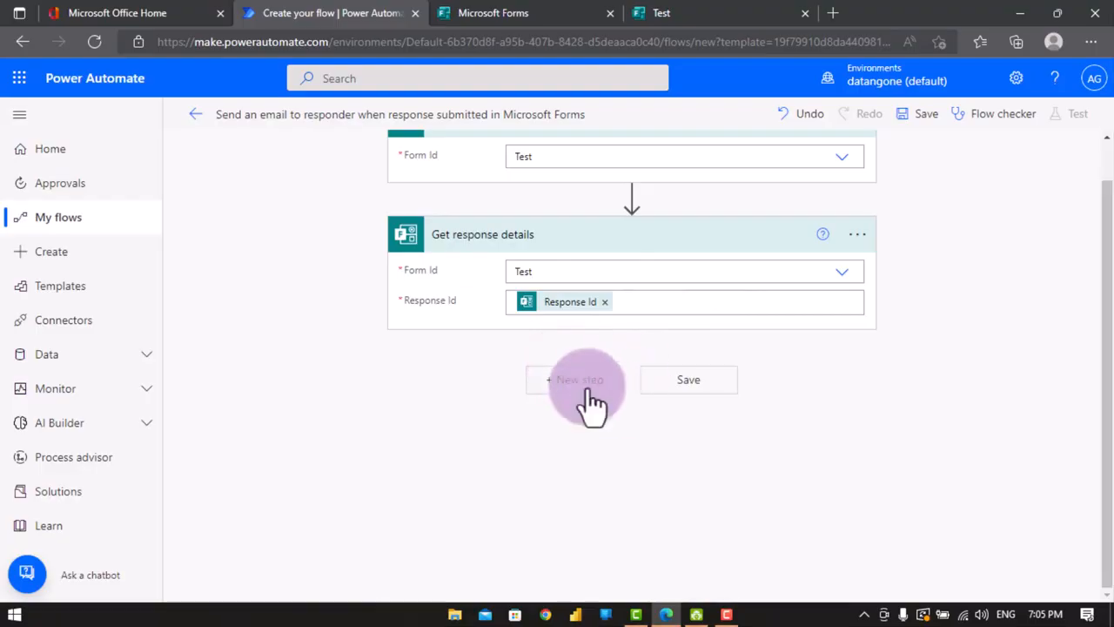
- Add an Office 365 Outlook Send an email (V2) action below Get response details
click(588, 383)
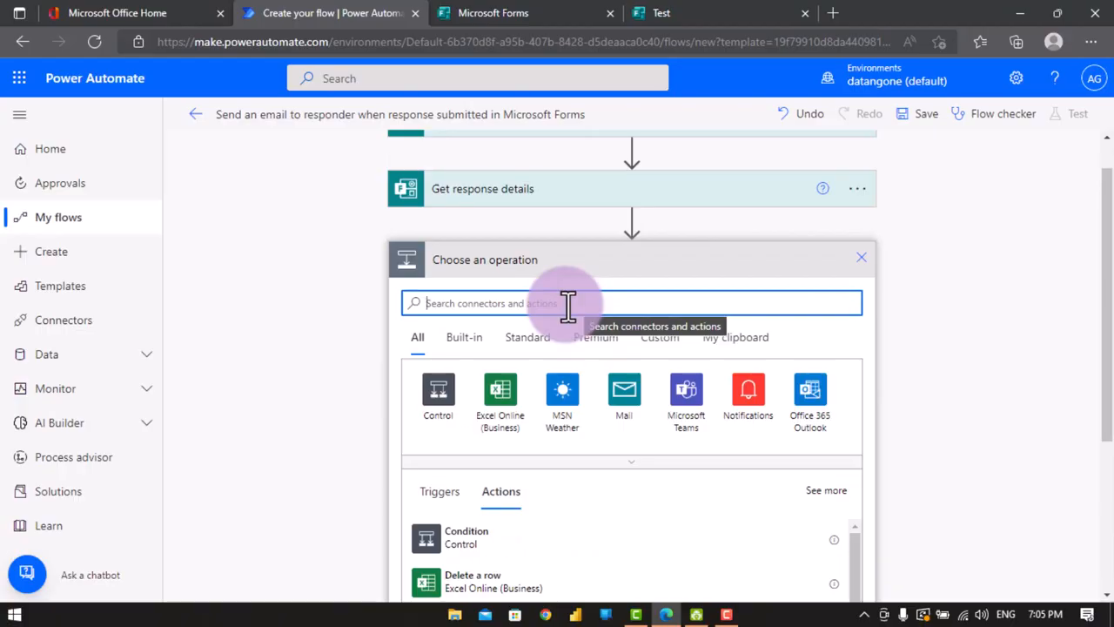
click(809, 405)
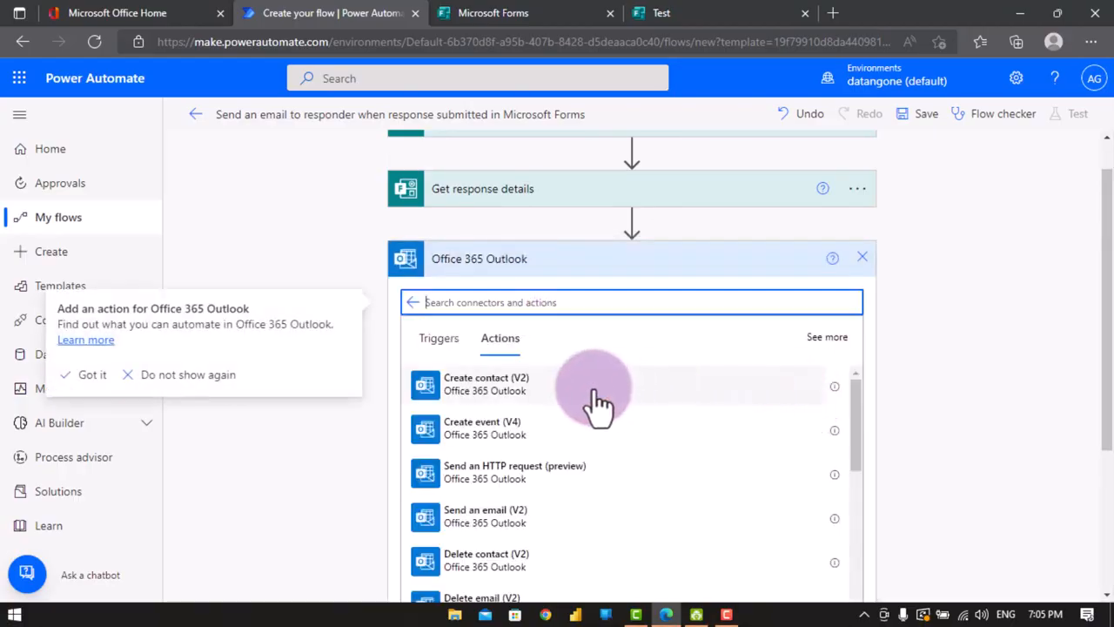
scroll(515, 415, down, 1)
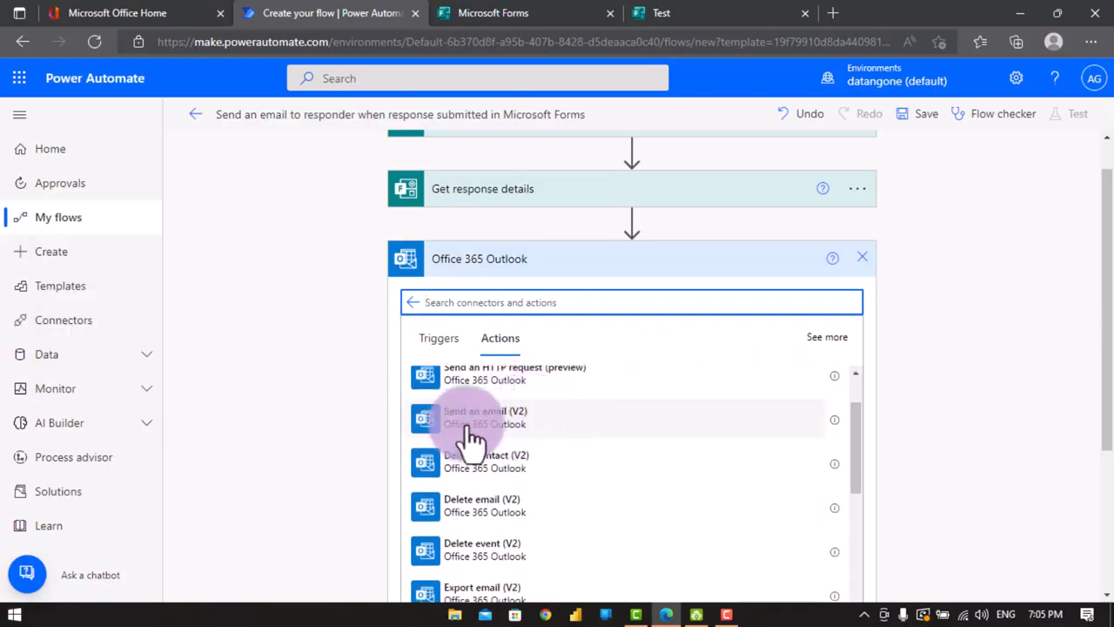
click(518, 418)
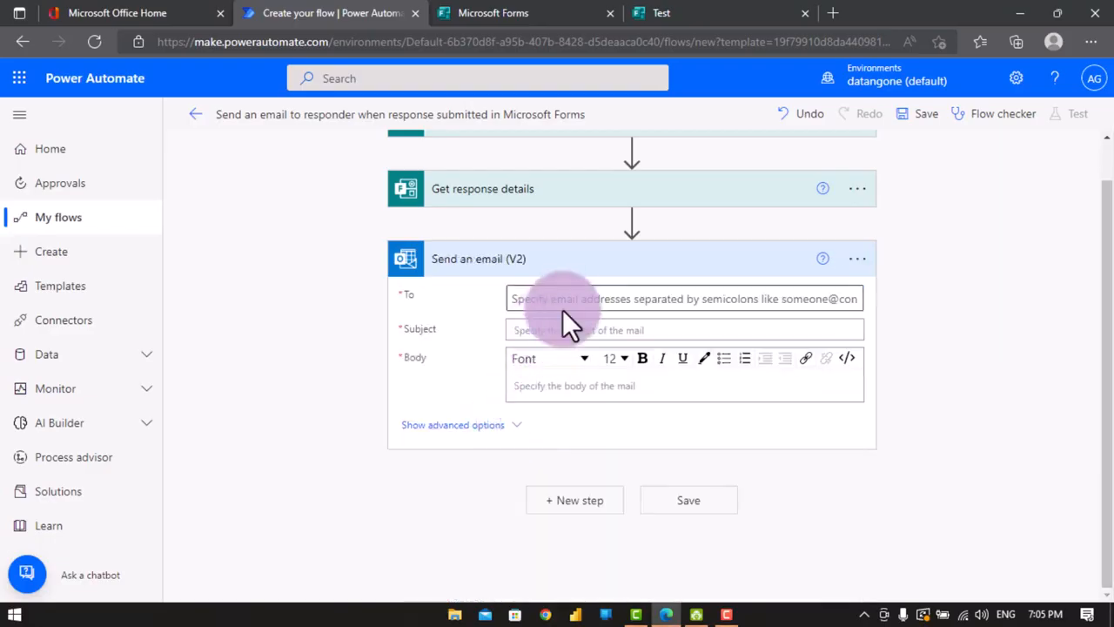
- Set the email's To field to the Email answer from the form's dynamic content
click(570, 303)
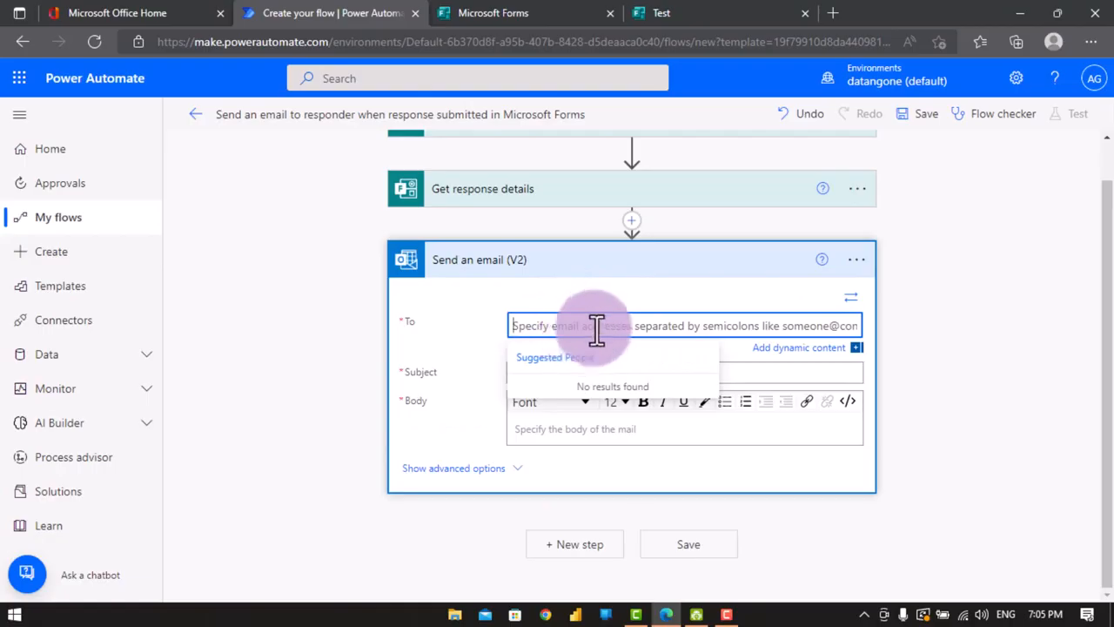
click(596, 326)
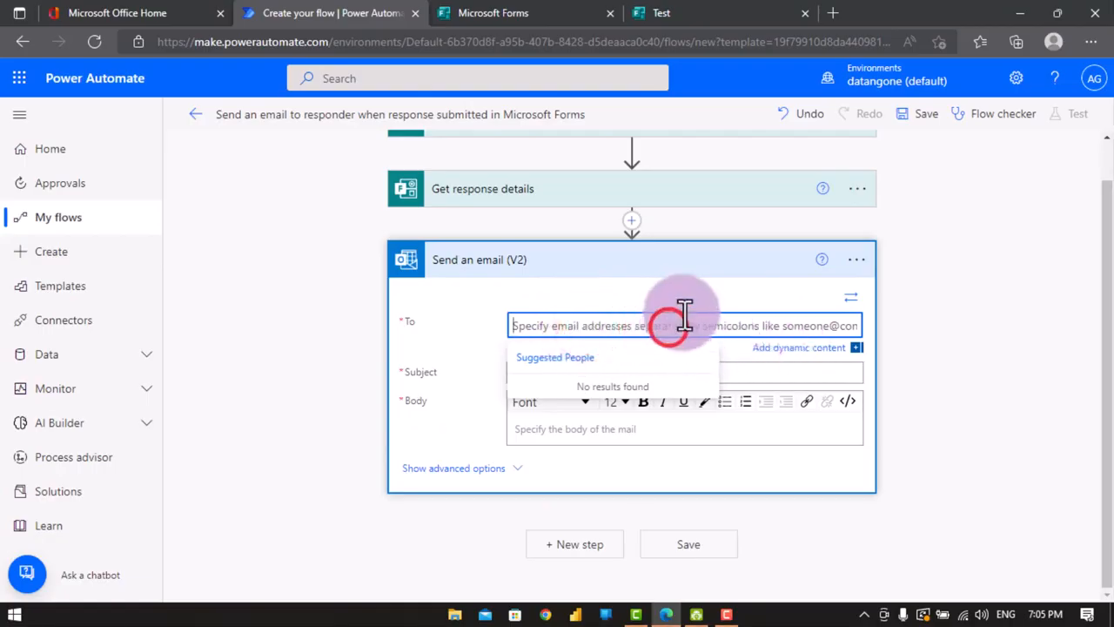
click(777, 347)
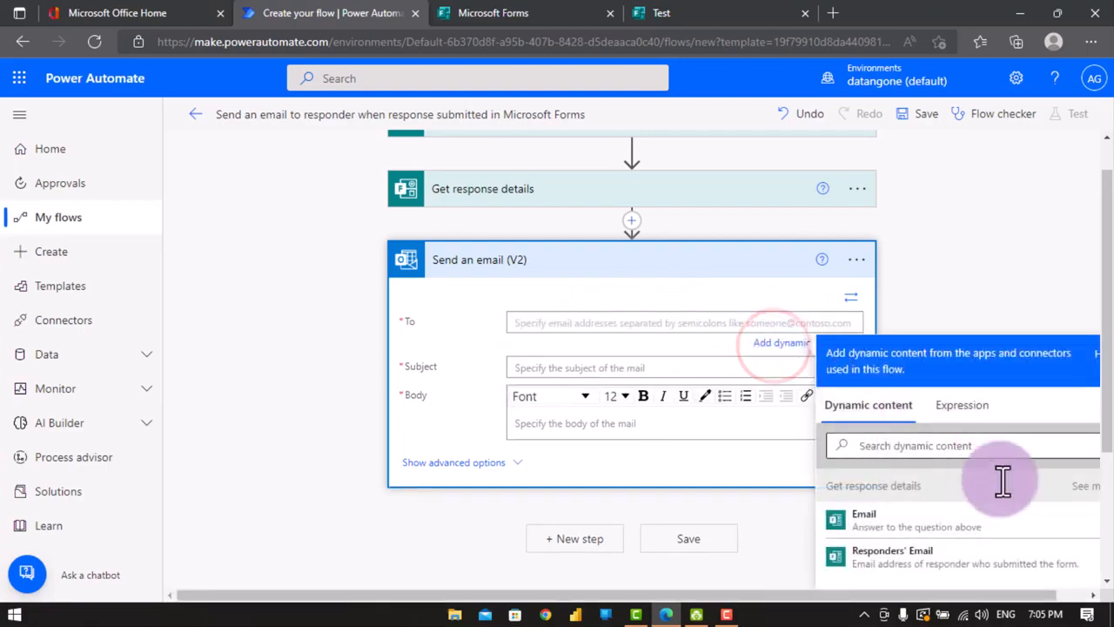
scroll(1002, 479, down, 1)
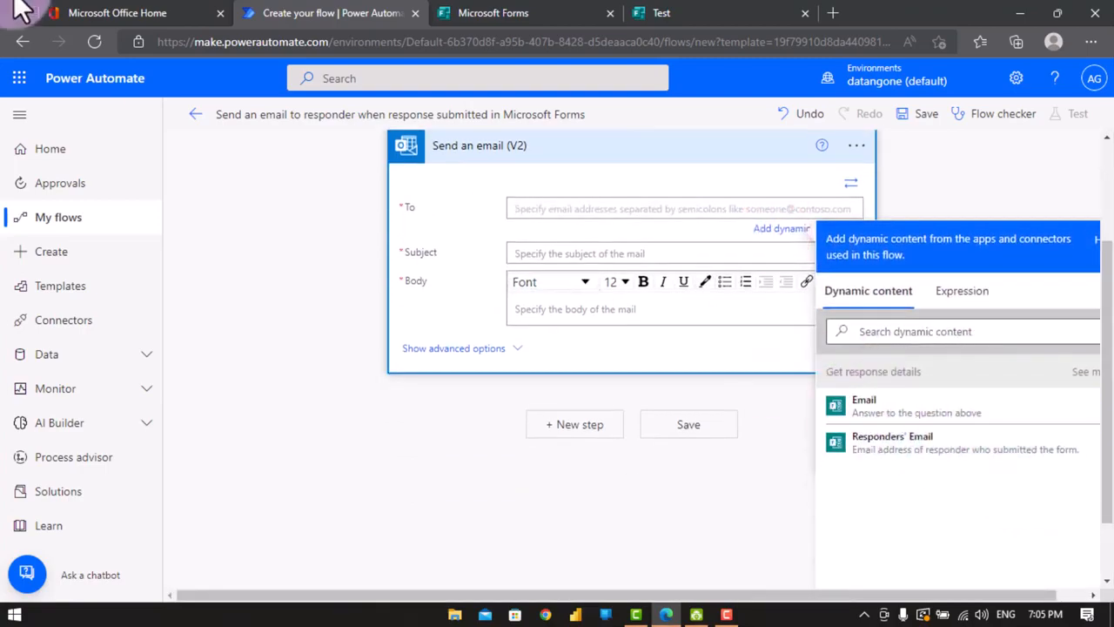
click(863, 405)
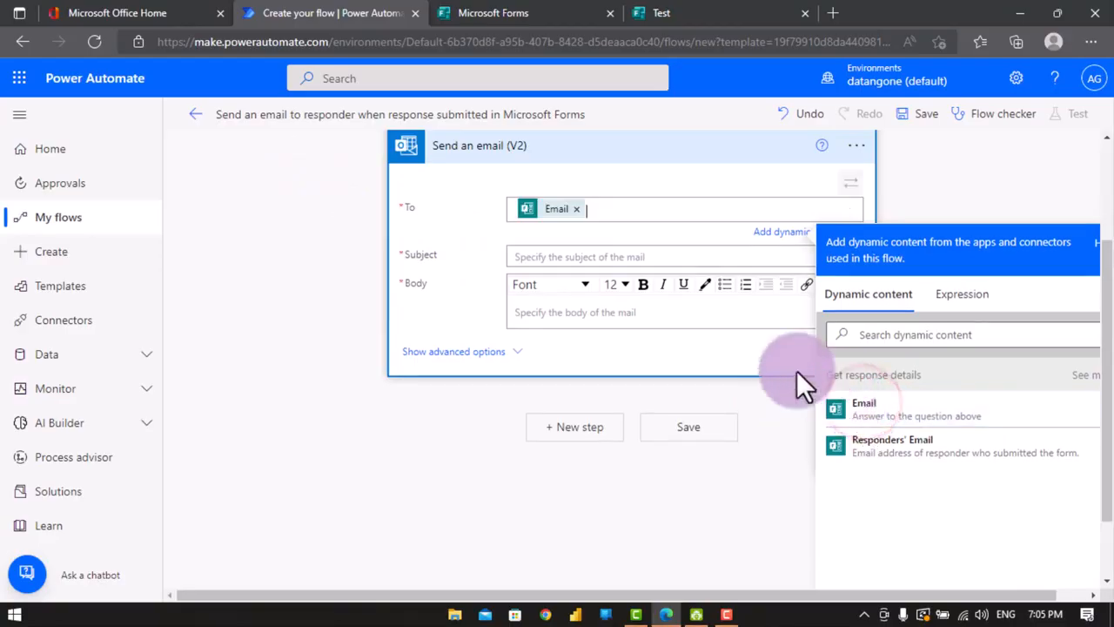
- Set the subject to Test and write a body greeting Hello with the Lname answer, then 'you are welcome'
click(535, 259)
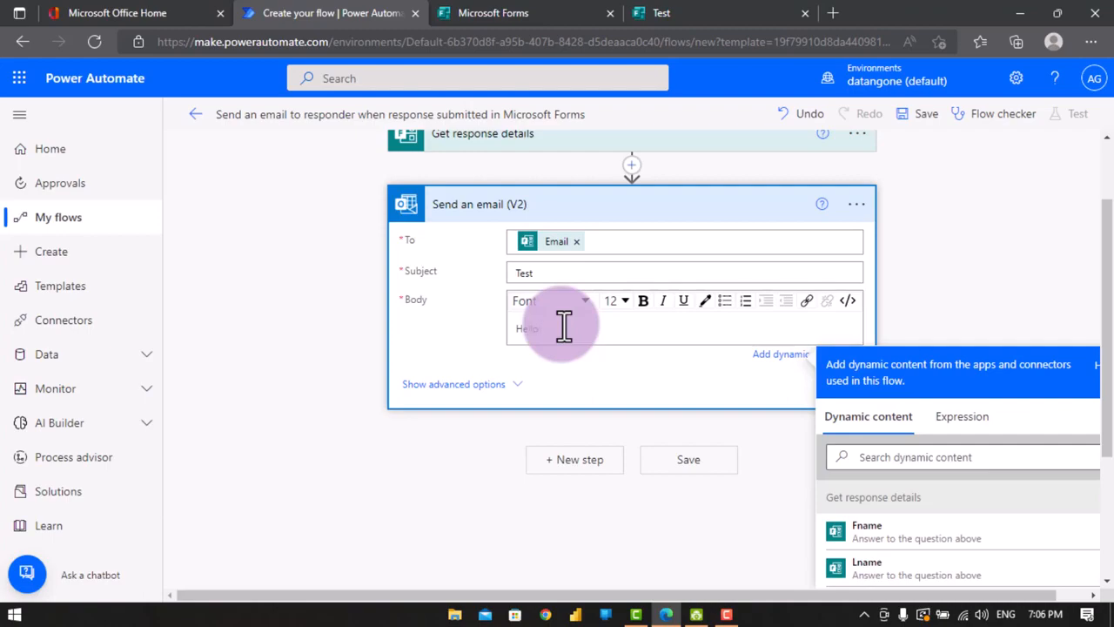
click(886, 567)
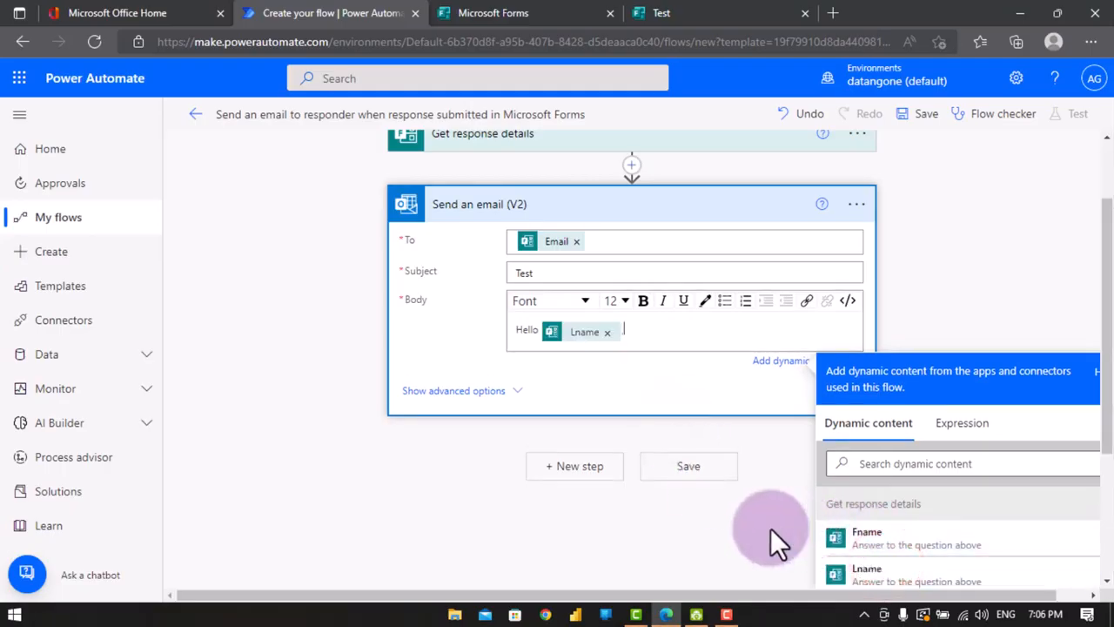
key(Return)
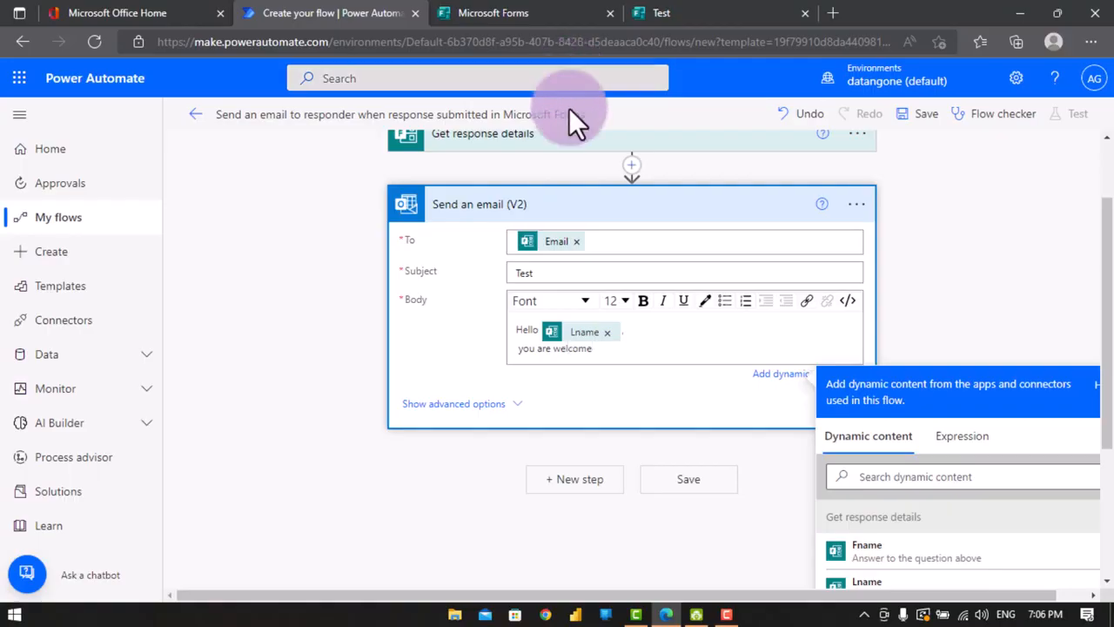
key(Return)
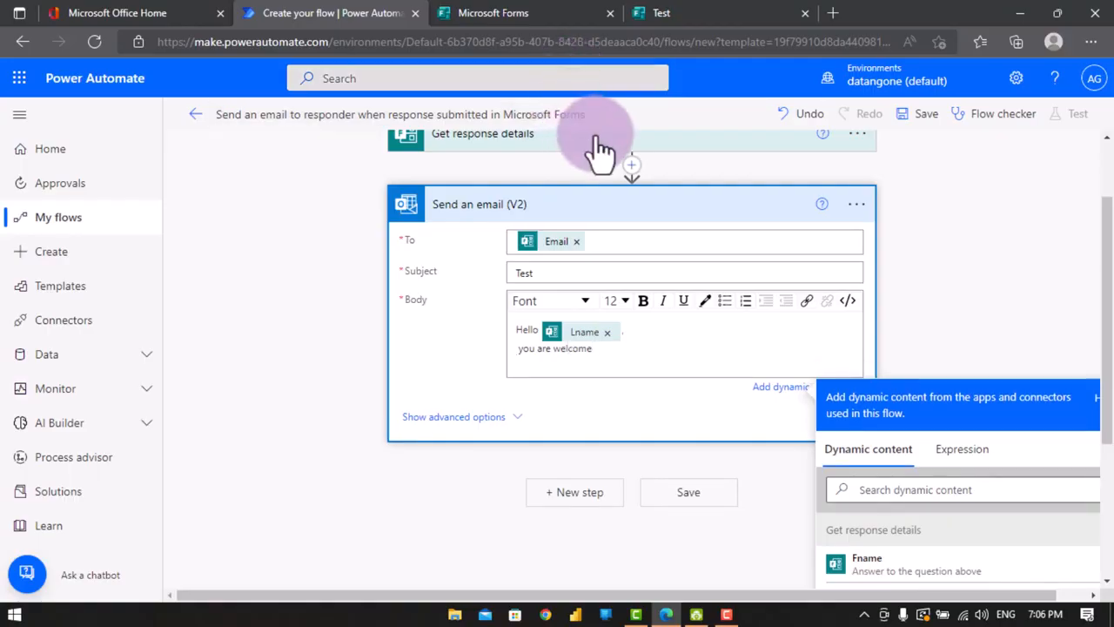
scroll(572, 383, down, 2)
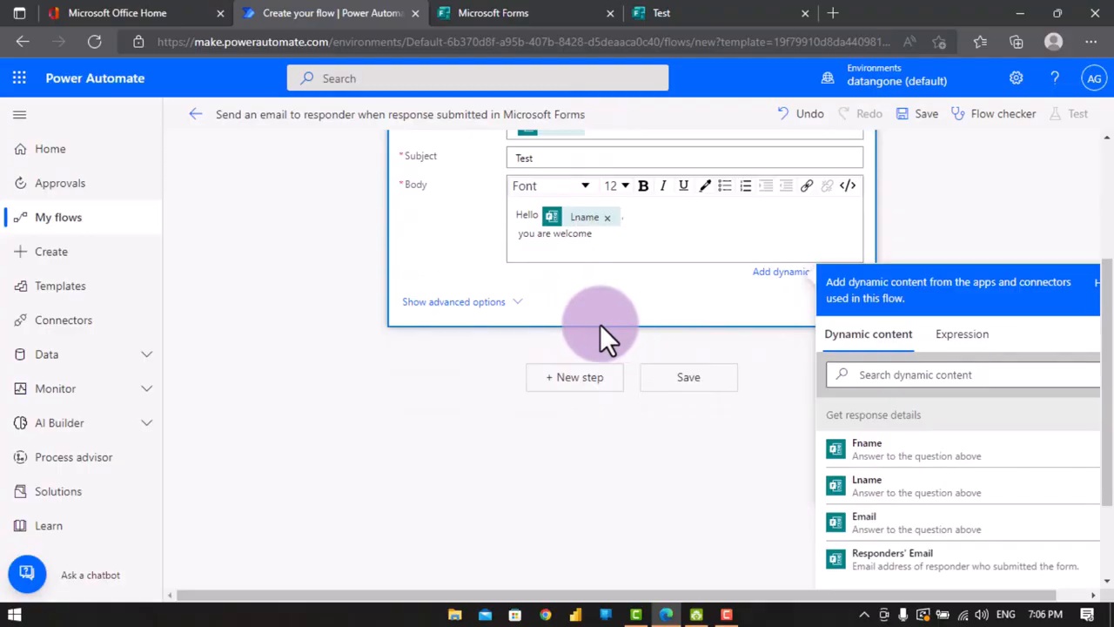
- Add a body line 'Your name is' followed by the Fname and Lname answers
text(you)
key(BackSpace)
key(BackSpace)
key(BackSpace)
text(Your name is)
click(938, 452)
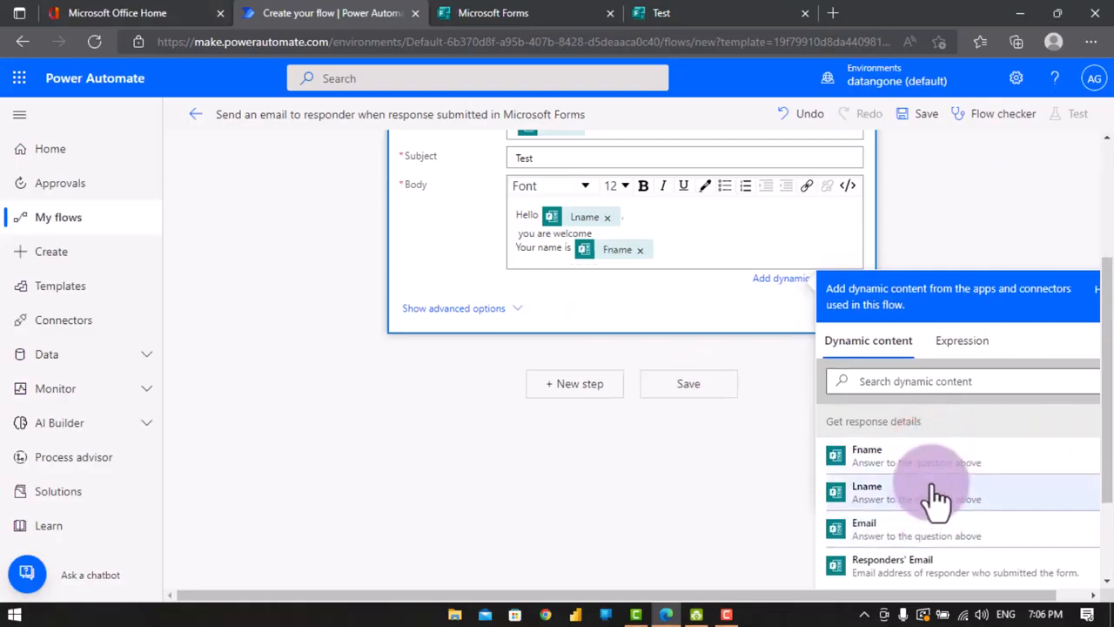
click(932, 494)
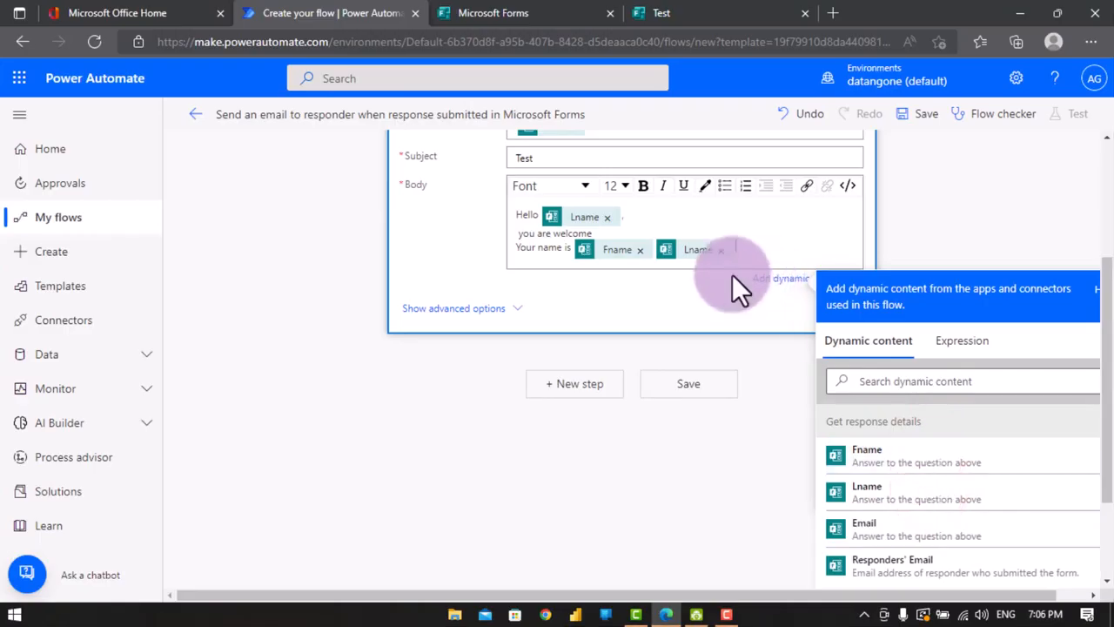
- Capitalize the 'You are welcome' line in the email body and save the flow
click(525, 234)
key(BackSpace)
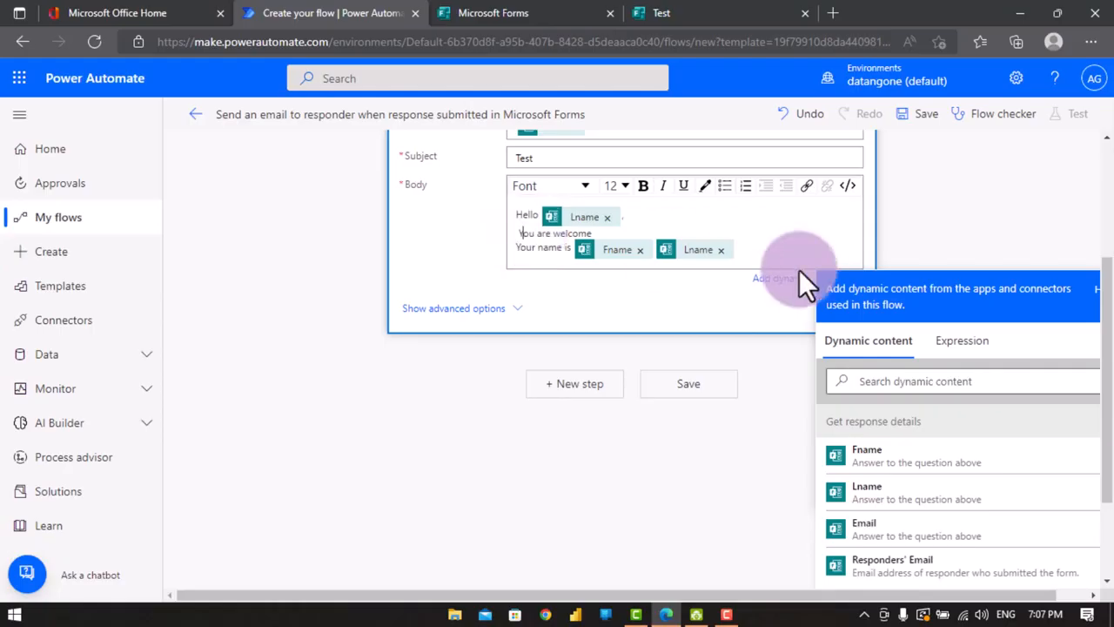
click(656, 294)
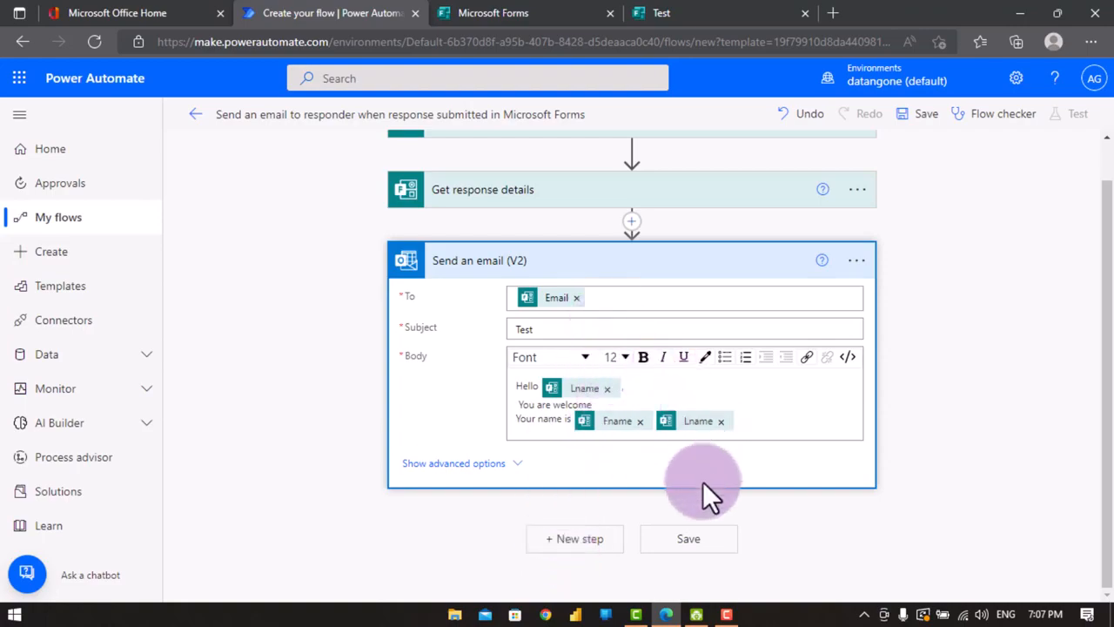
click(669, 541)
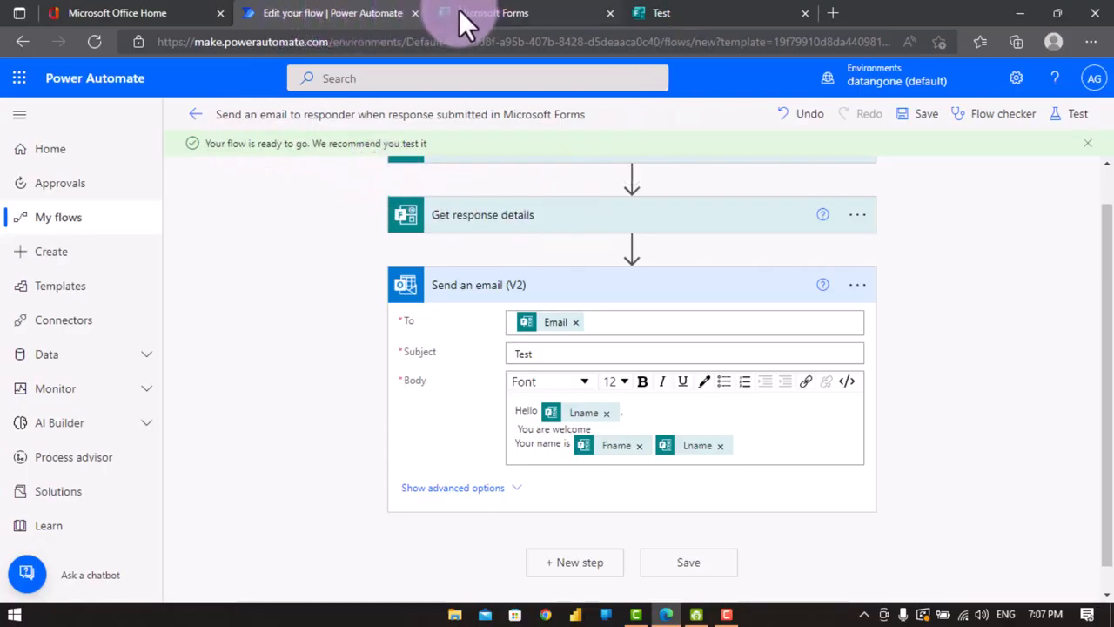
- Copy the Test form's shortened response link and open it in a new InPrivate window
click(676, 11)
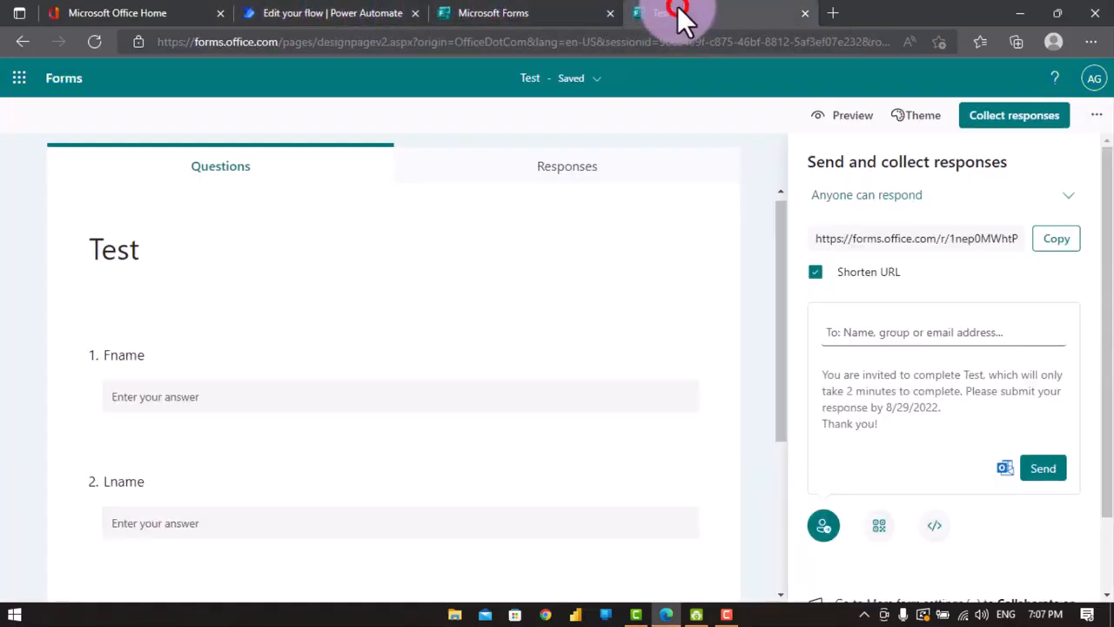
click(1051, 241)
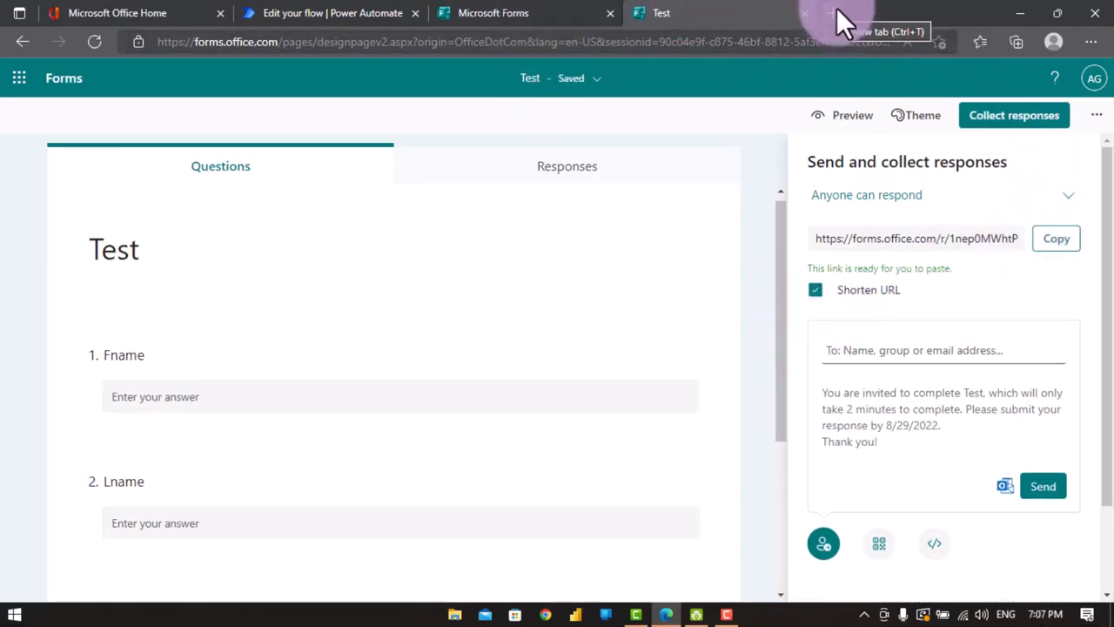
click(1090, 41)
click(771, 73)
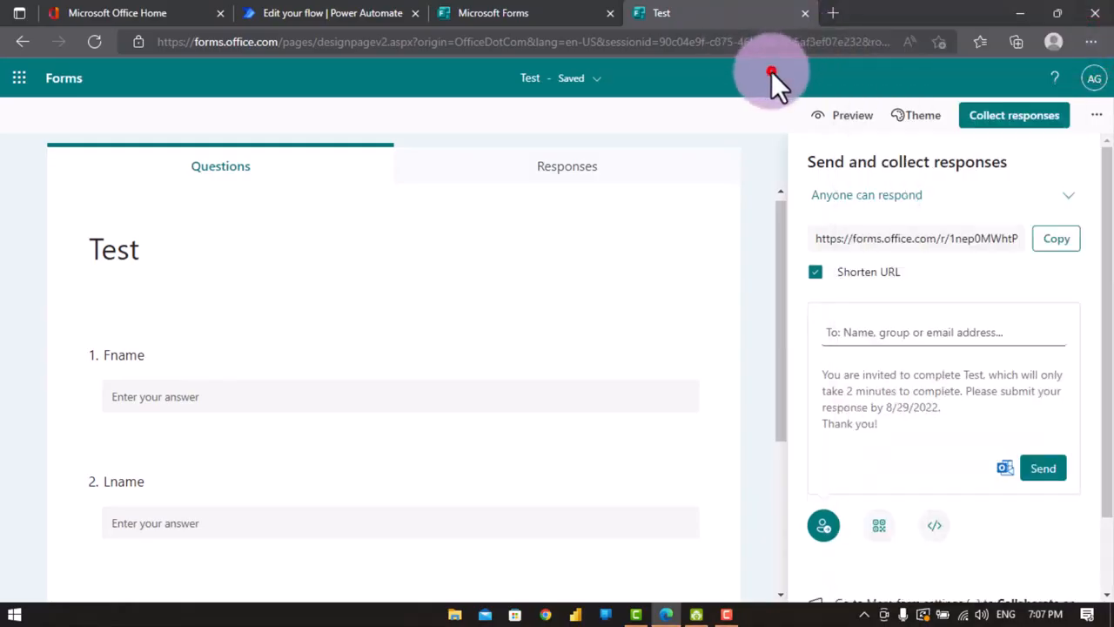
click(1091, 42)
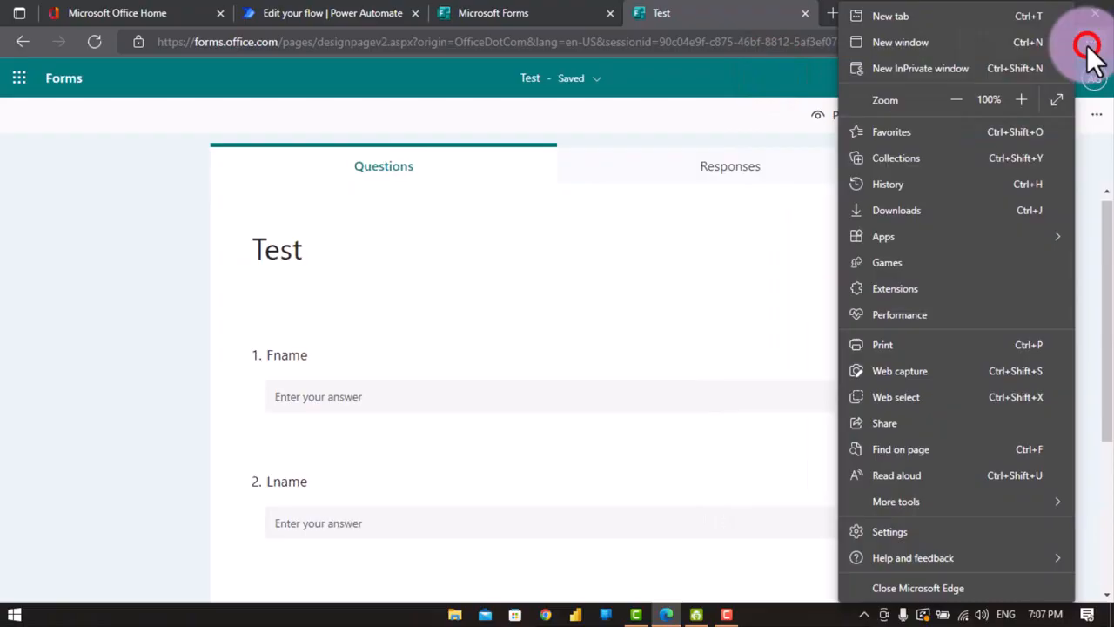
click(931, 58)
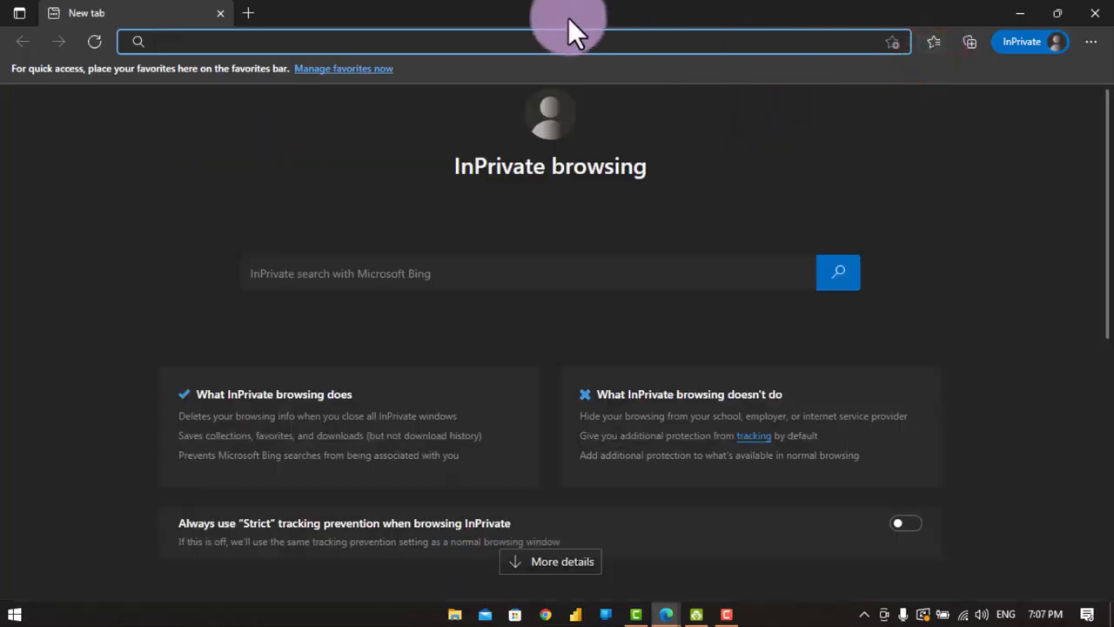
key(ctrl+v)
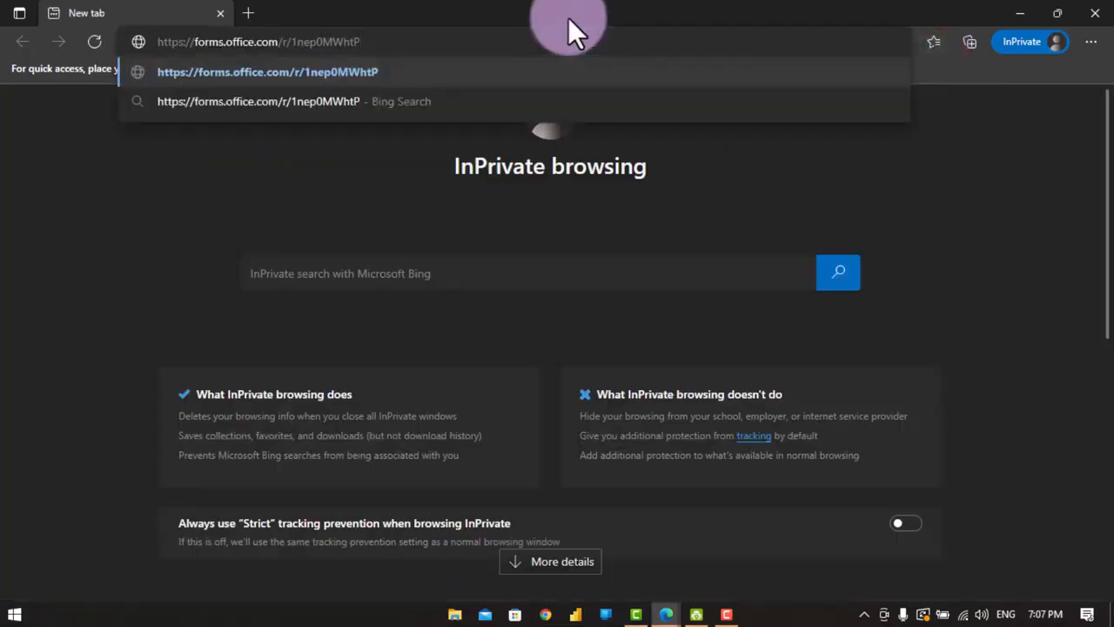
key(Return)
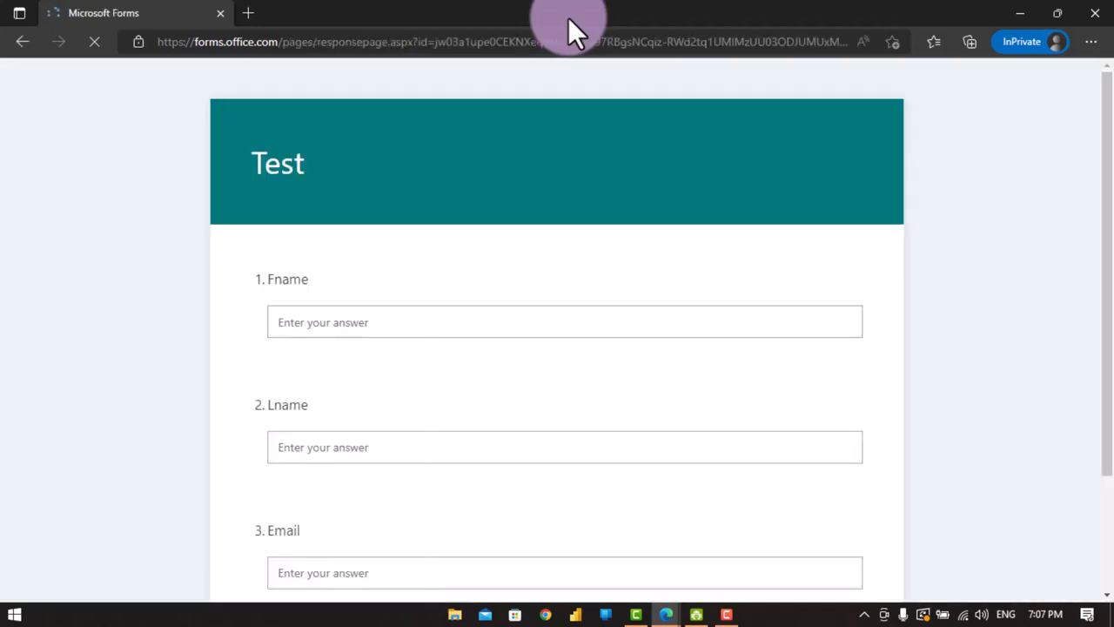
- Fill in the form with a respondent's first name, last name and e-mail address
click(506, 316)
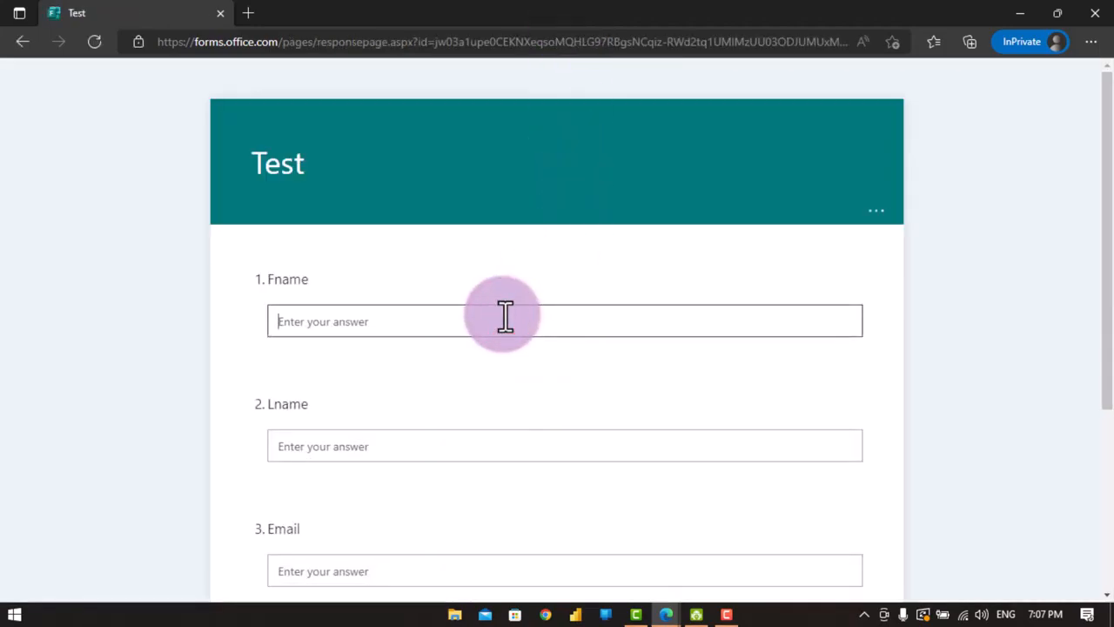
scroll(493, 330, down, 3)
scroll(490, 167, up, 3)
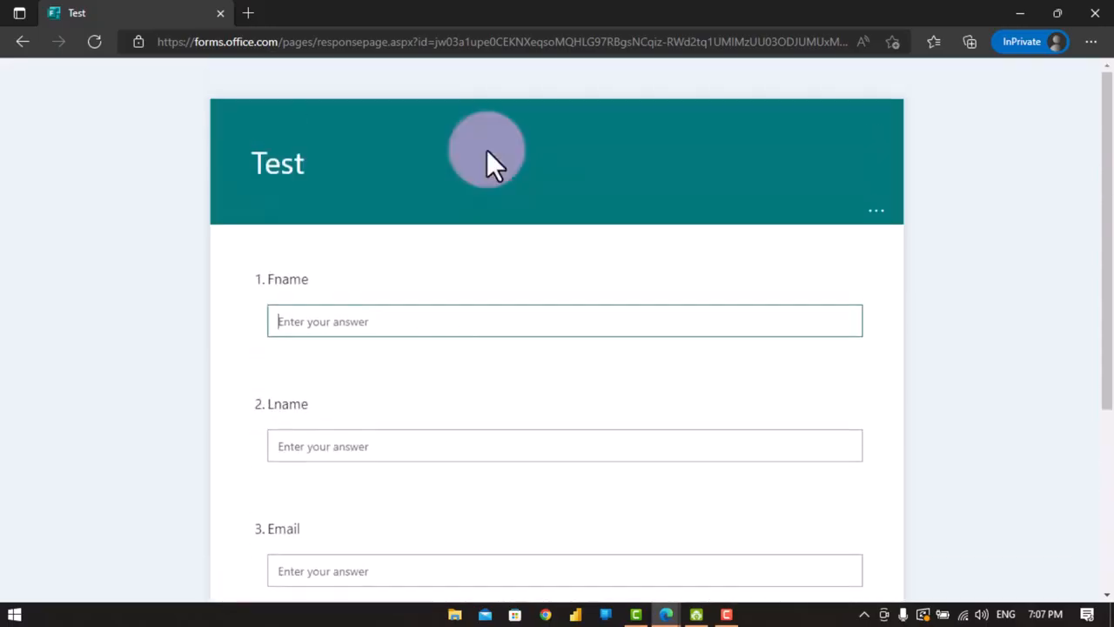
click(512, 451)
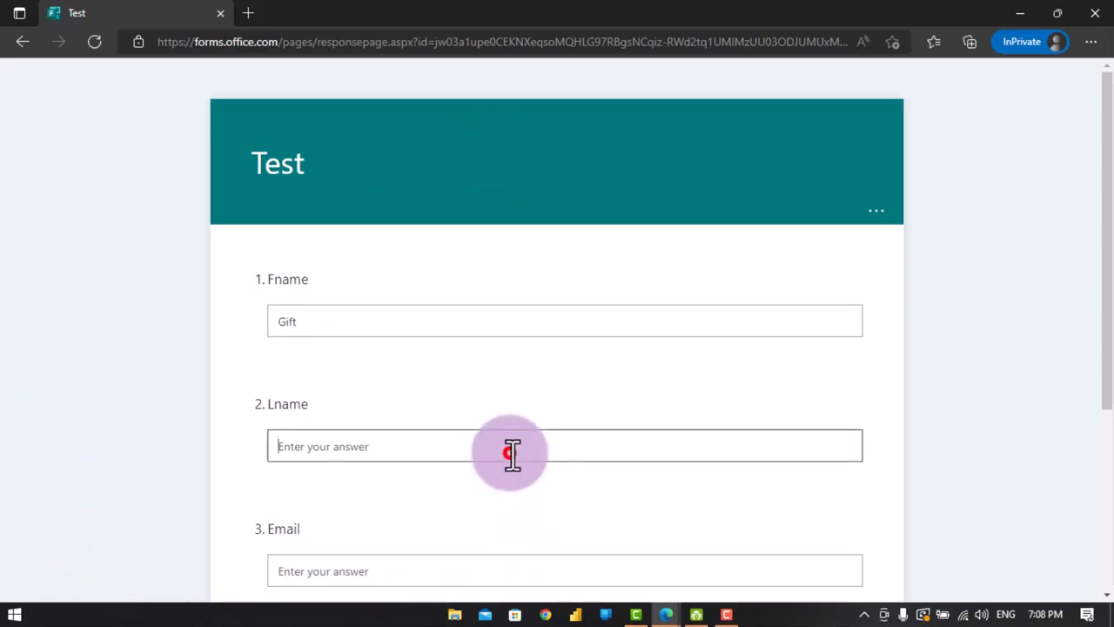
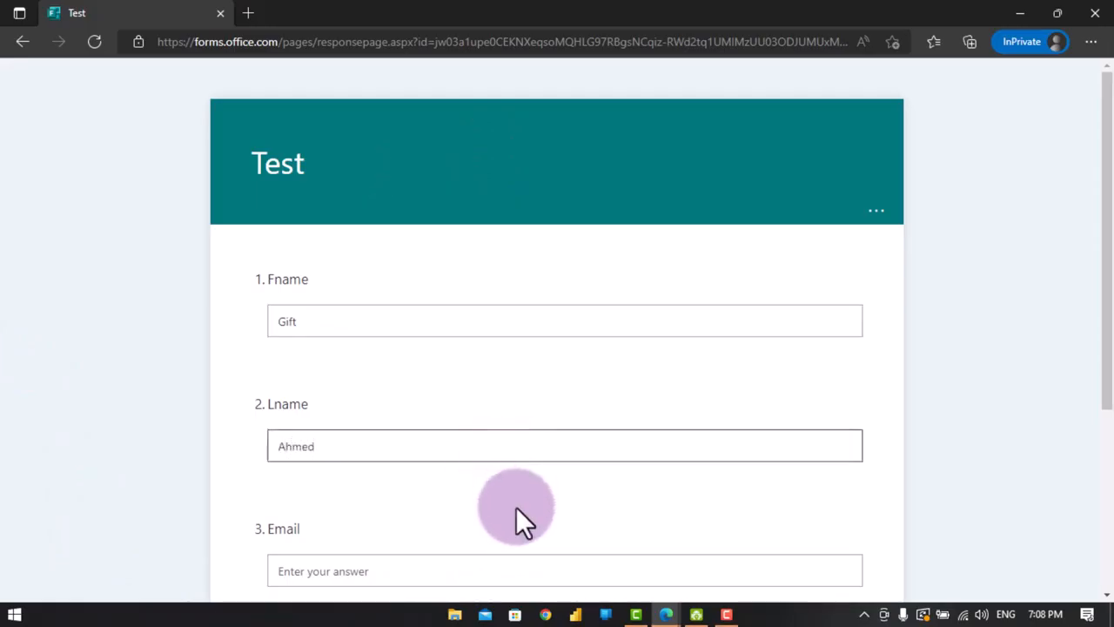
click(498, 554)
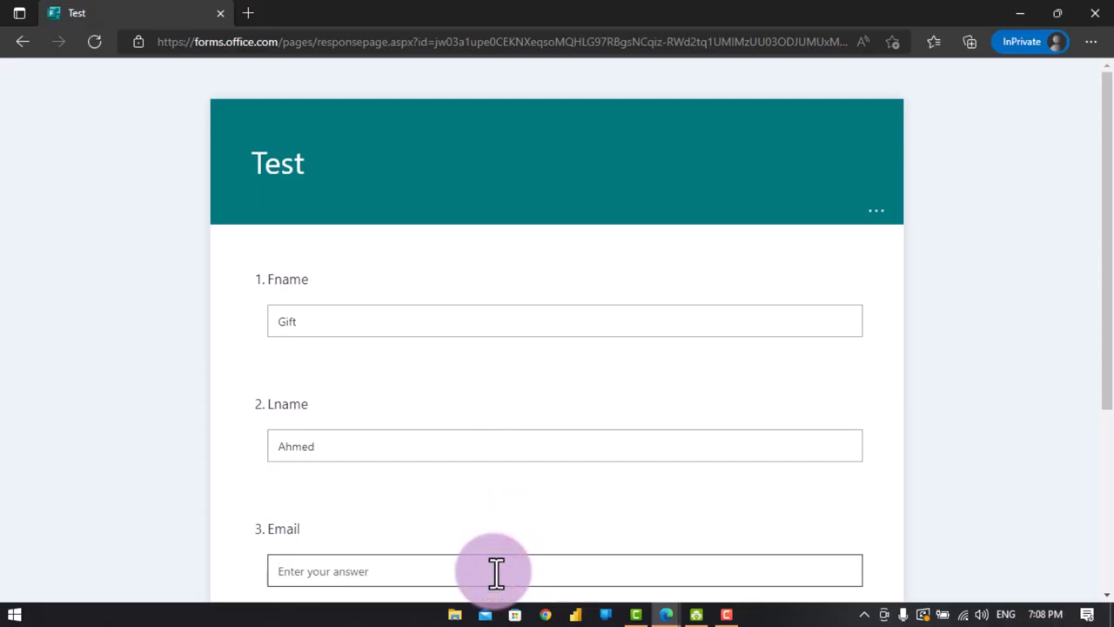
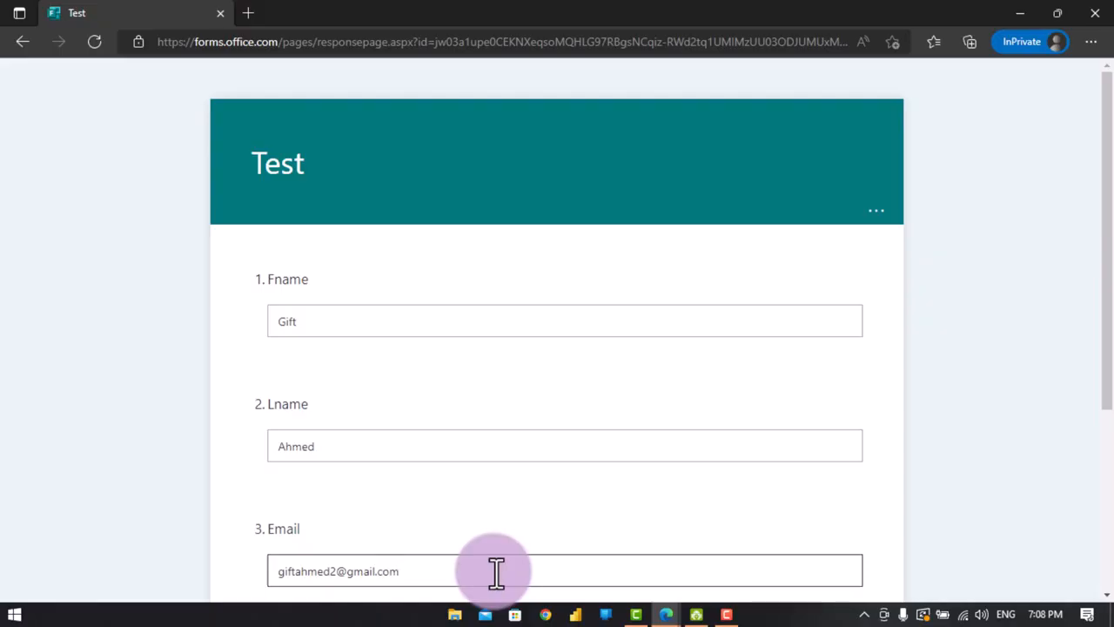
- Switch back to the main browser window showing the Test form editor
scroll(729, 479, down, 3)
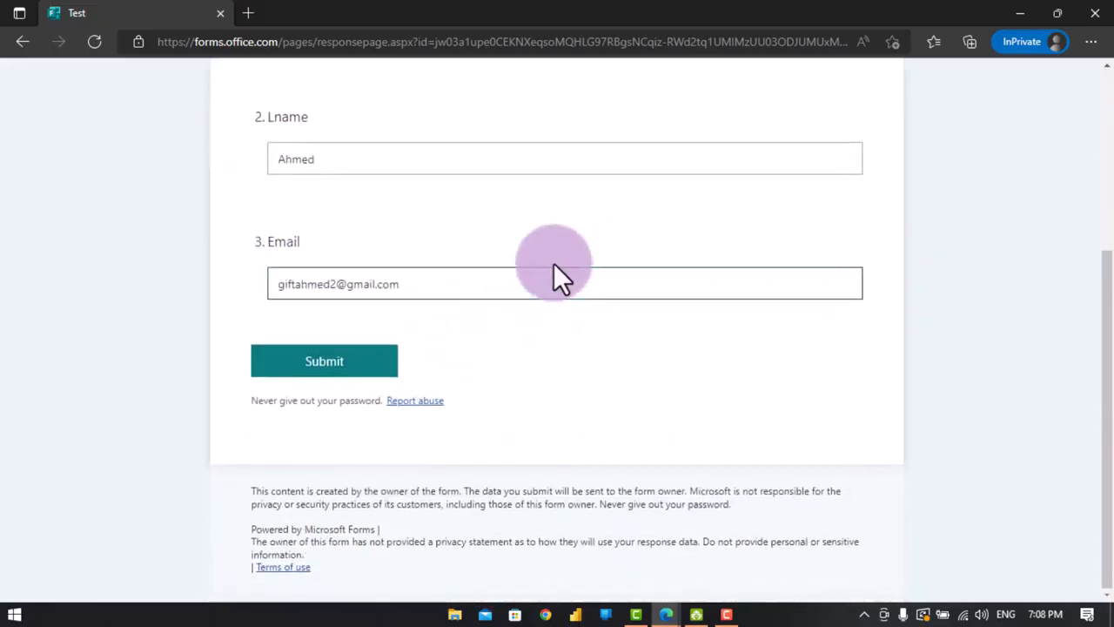
click(561, 288)
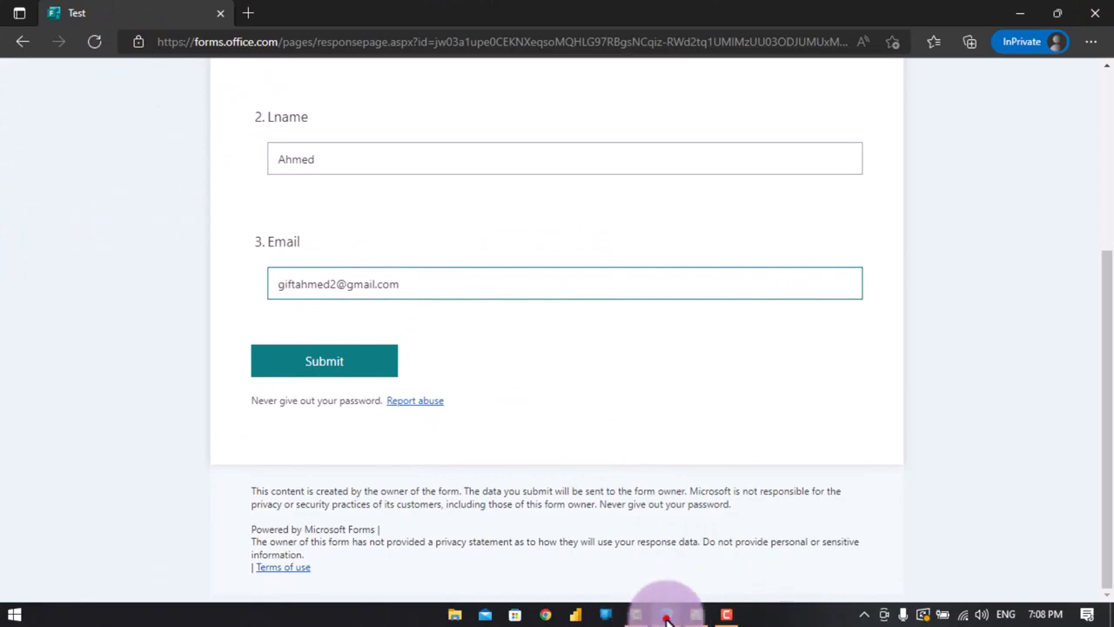
mouse_move(667, 616)
click(624, 579)
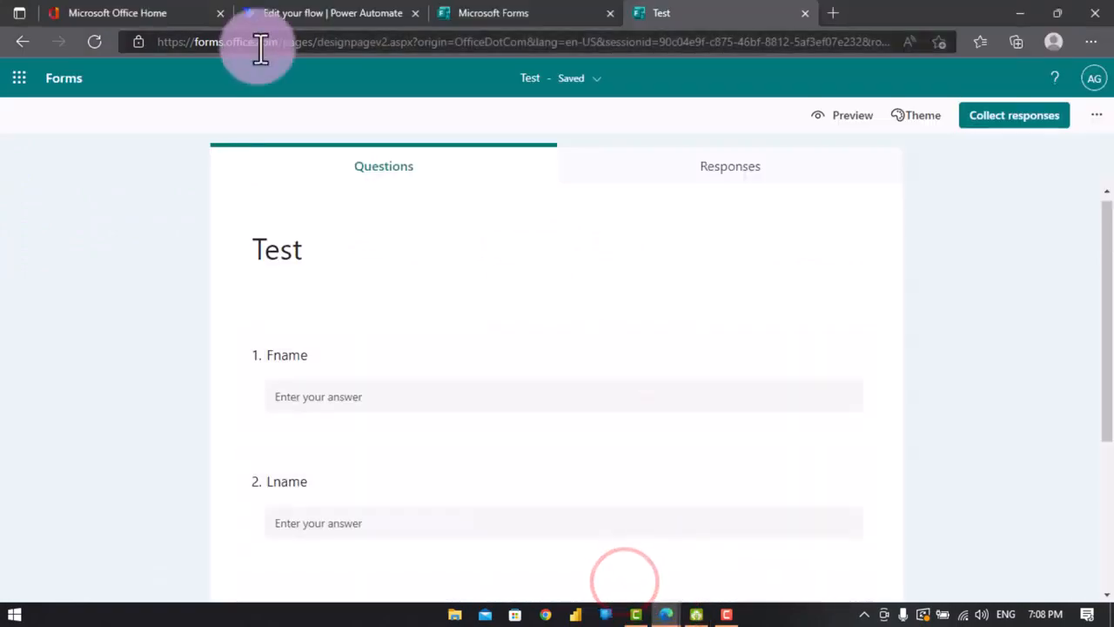
- Start a manual test of the flow in Power Automate
click(272, 14)
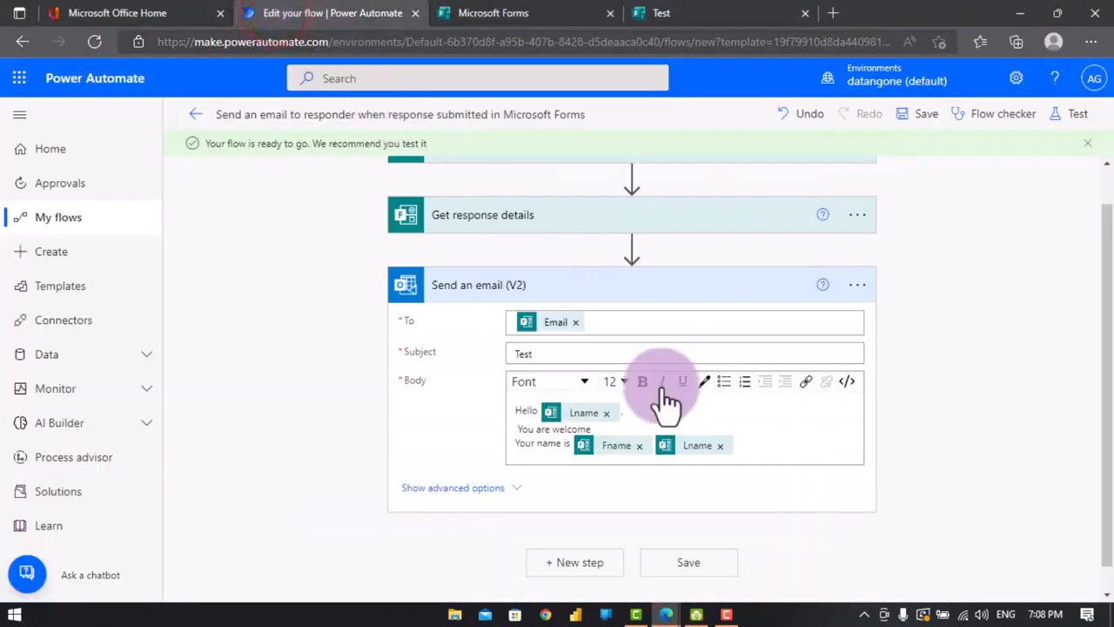
click(1078, 120)
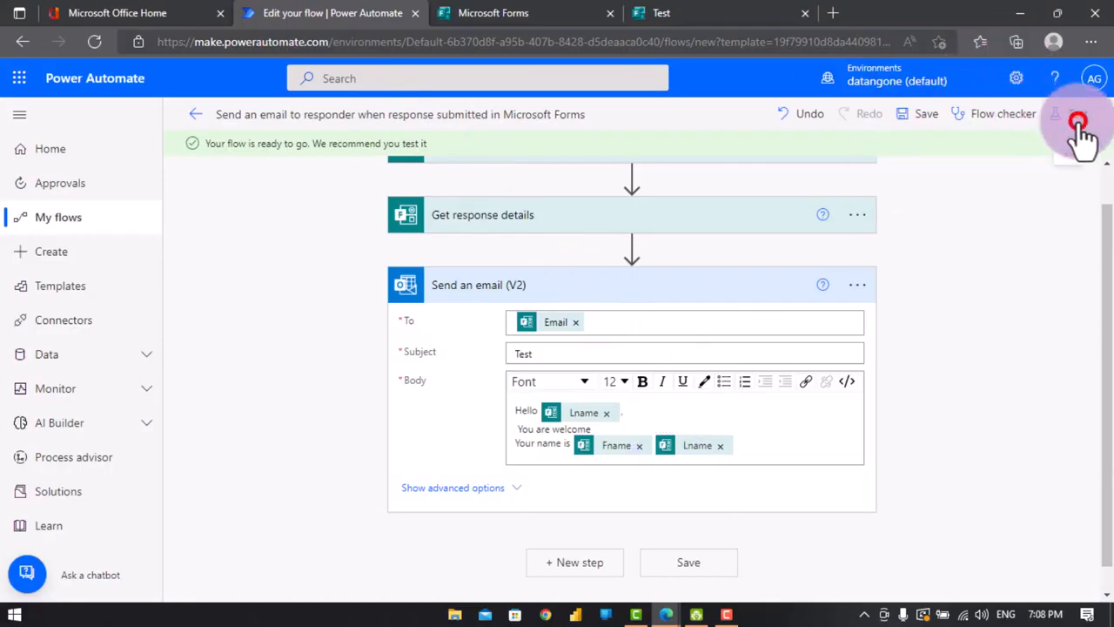
click(870, 155)
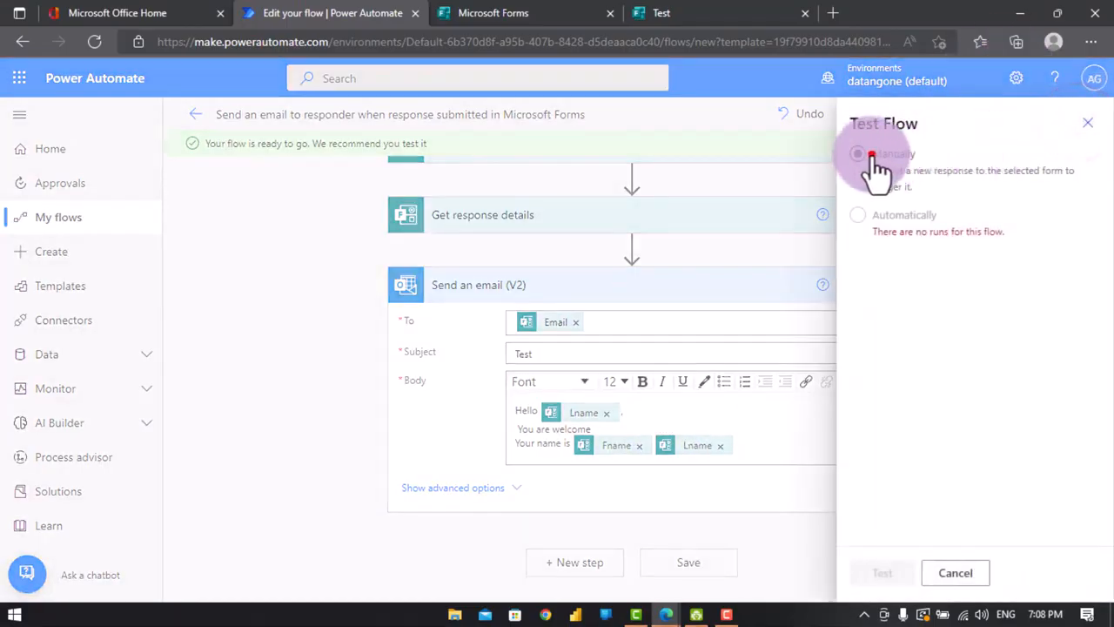
click(881, 572)
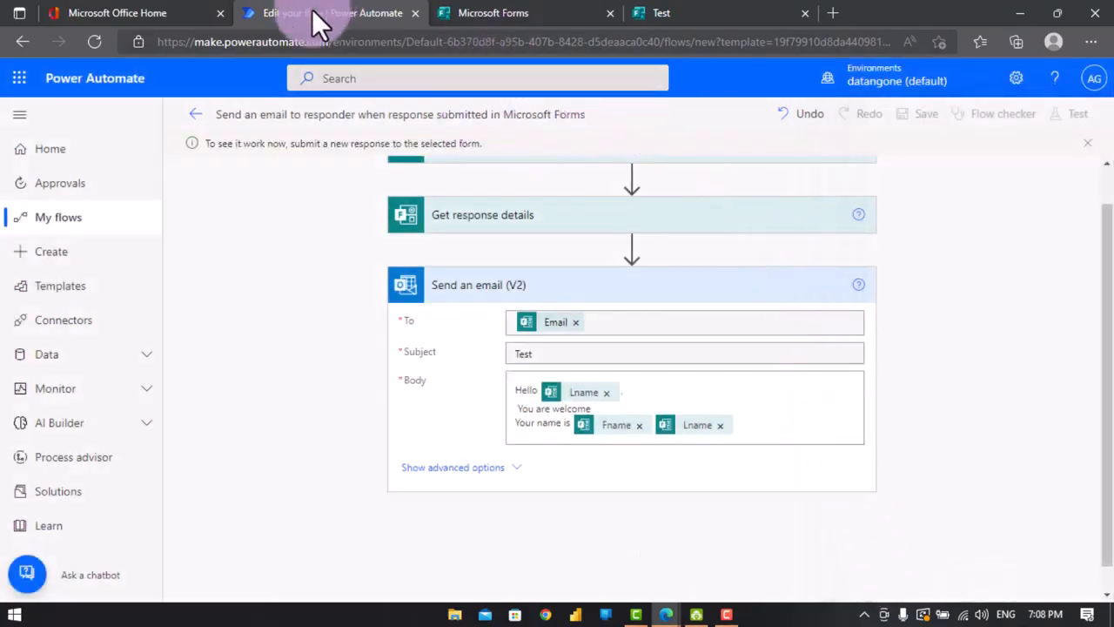
- Submit the filled-in Test form response in the InPrivate window
scroll(926, 239, up, 1)
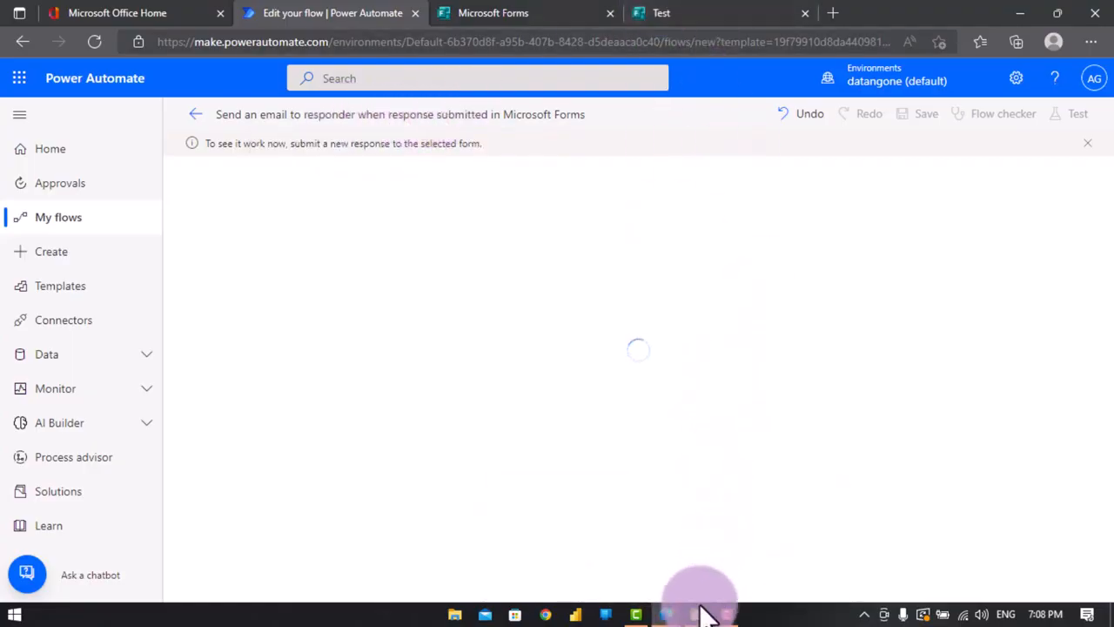
click(666, 614)
click(786, 549)
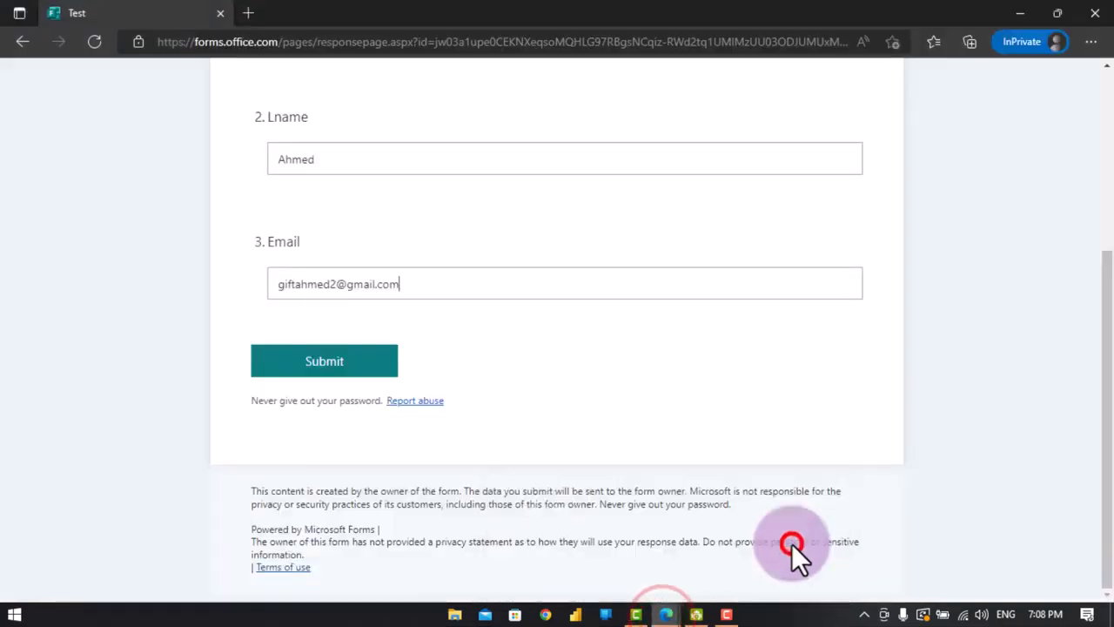
click(368, 361)
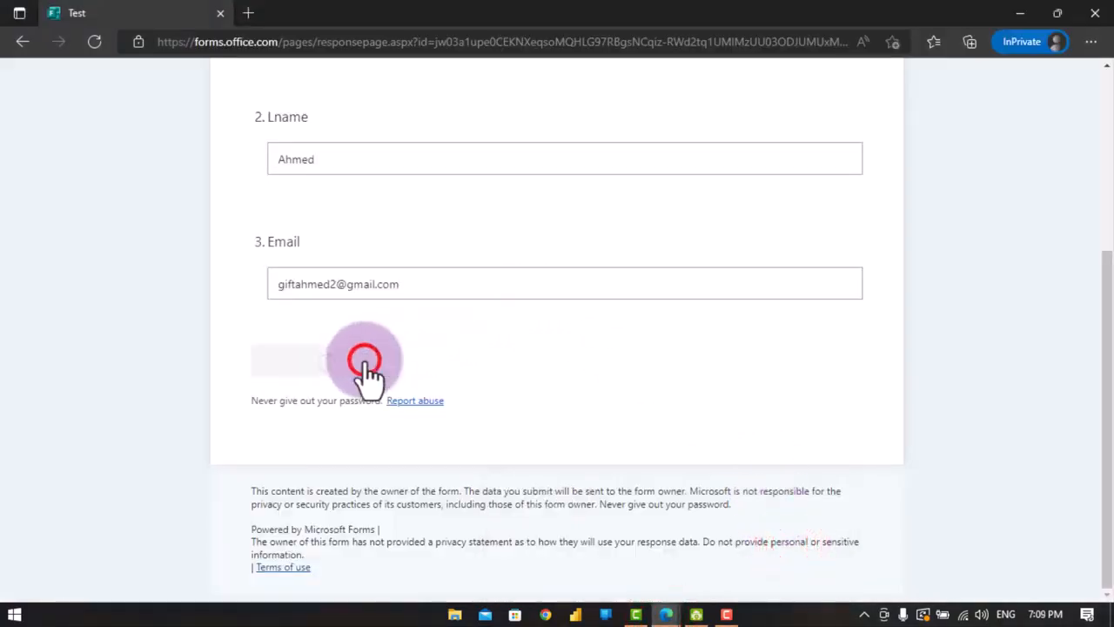
- Check the flow's run, then open Gmail in Chrome and open the received Test email
click(667, 614)
click(611, 550)
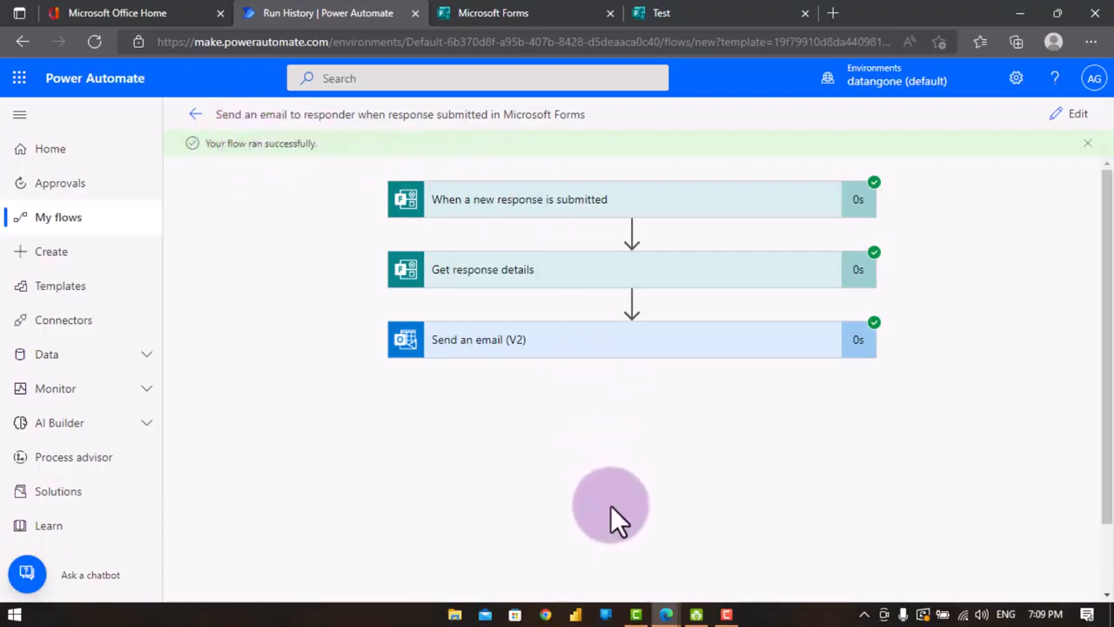
click(527, 620)
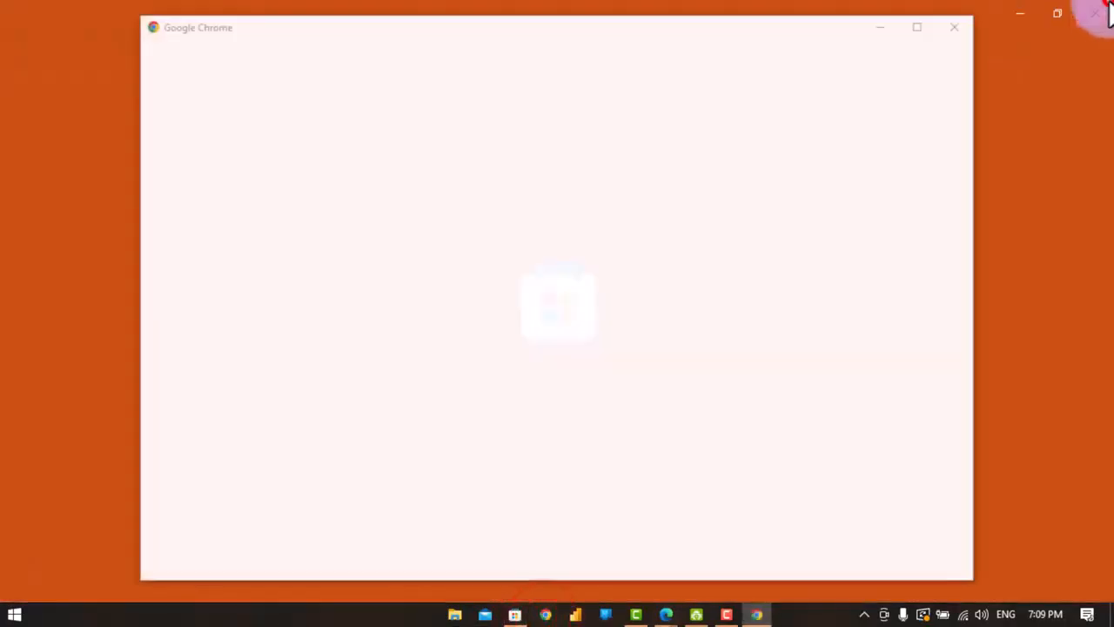
click(1093, 14)
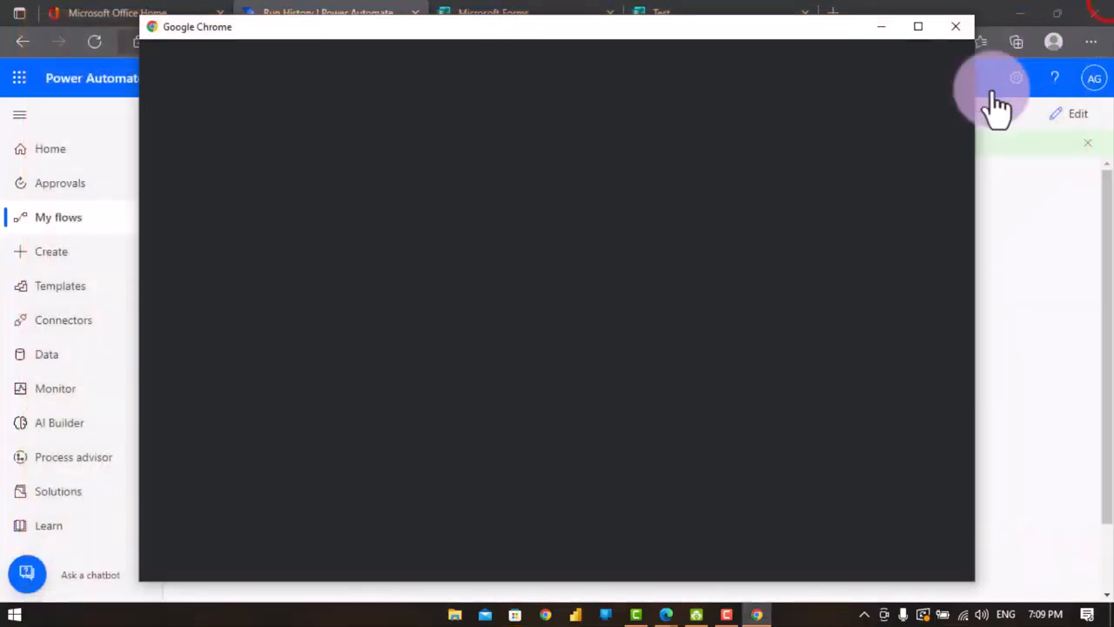
click(499, 381)
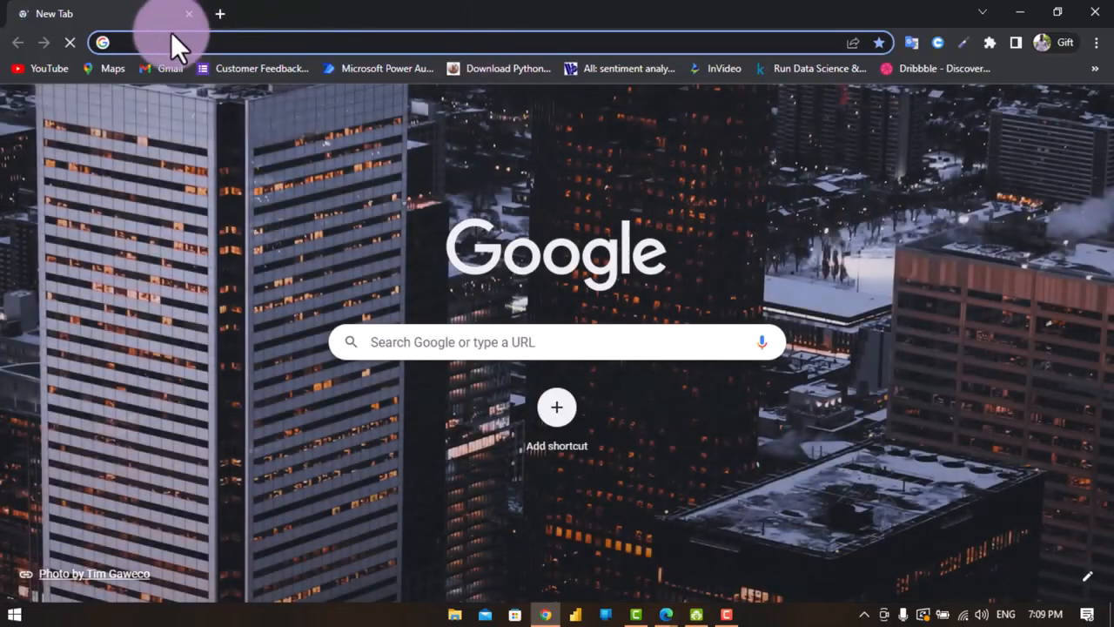
click(159, 77)
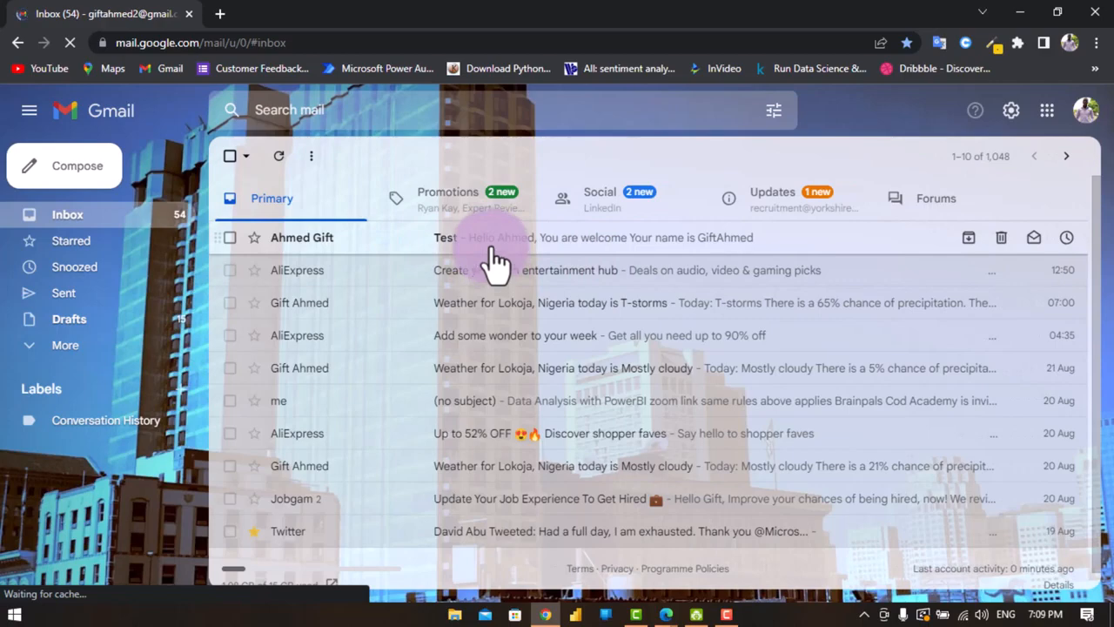
click(563, 244)
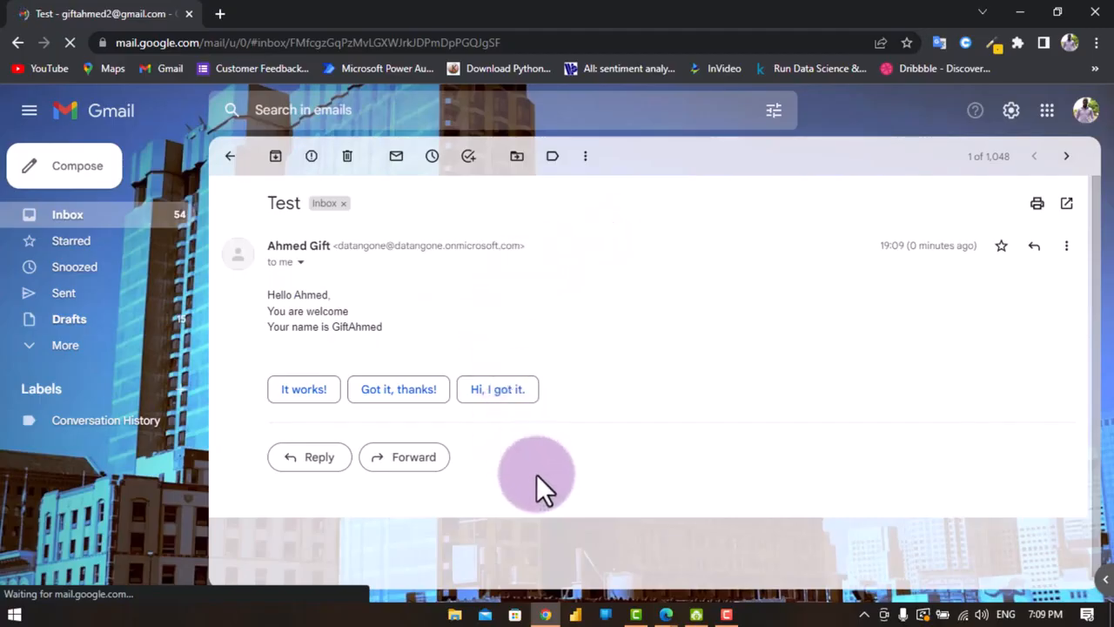
- Start another response on the Test form in the InPrivate window
mouse_move(667, 613)
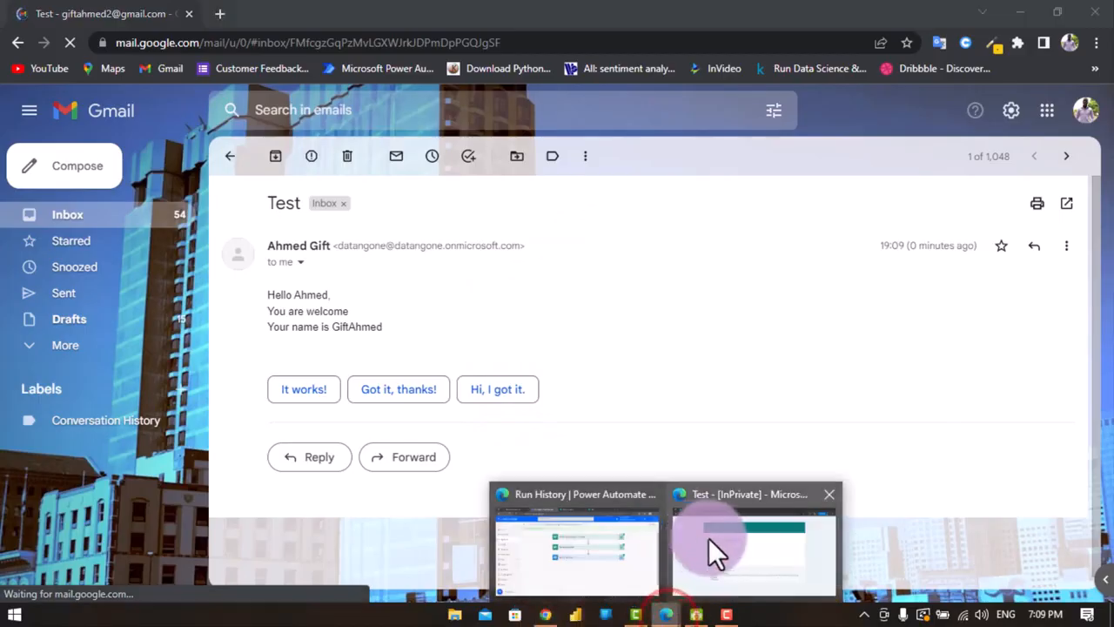
click(729, 547)
click(339, 342)
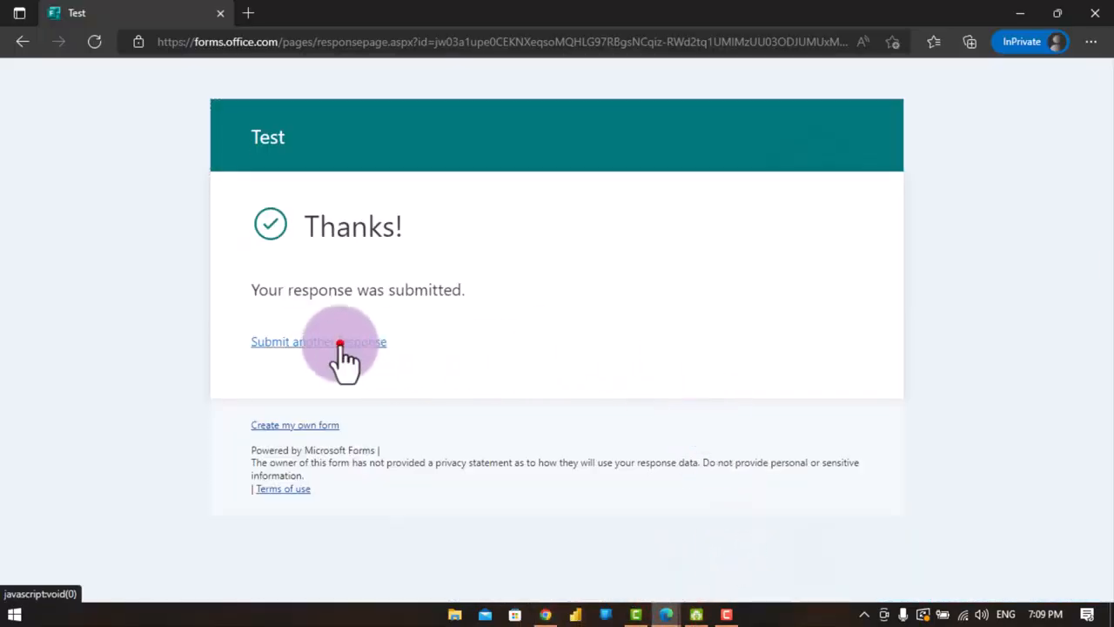
- Fill in the respondent's first name, last name and e-mail address, and submit the form
click(410, 321)
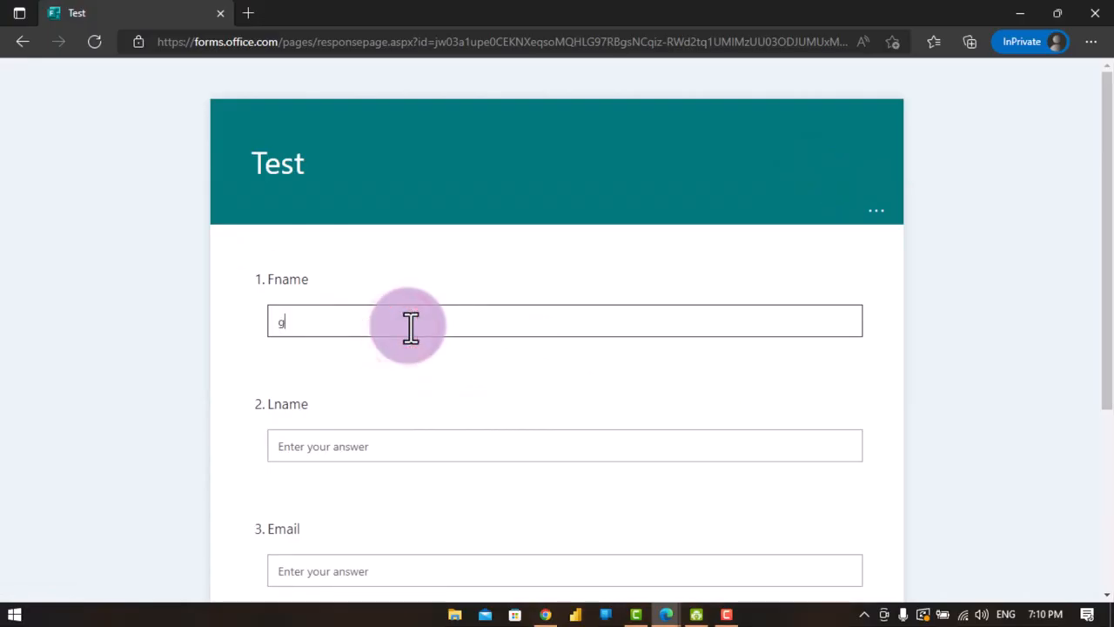
text(gift)
click(417, 448)
text(gif)
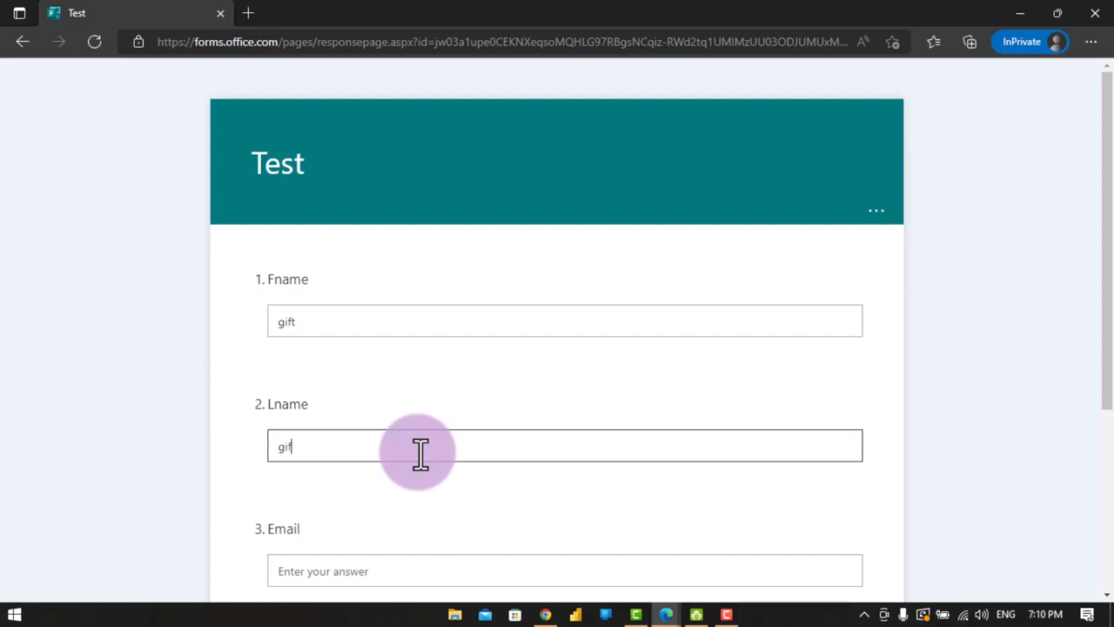
text(ted)
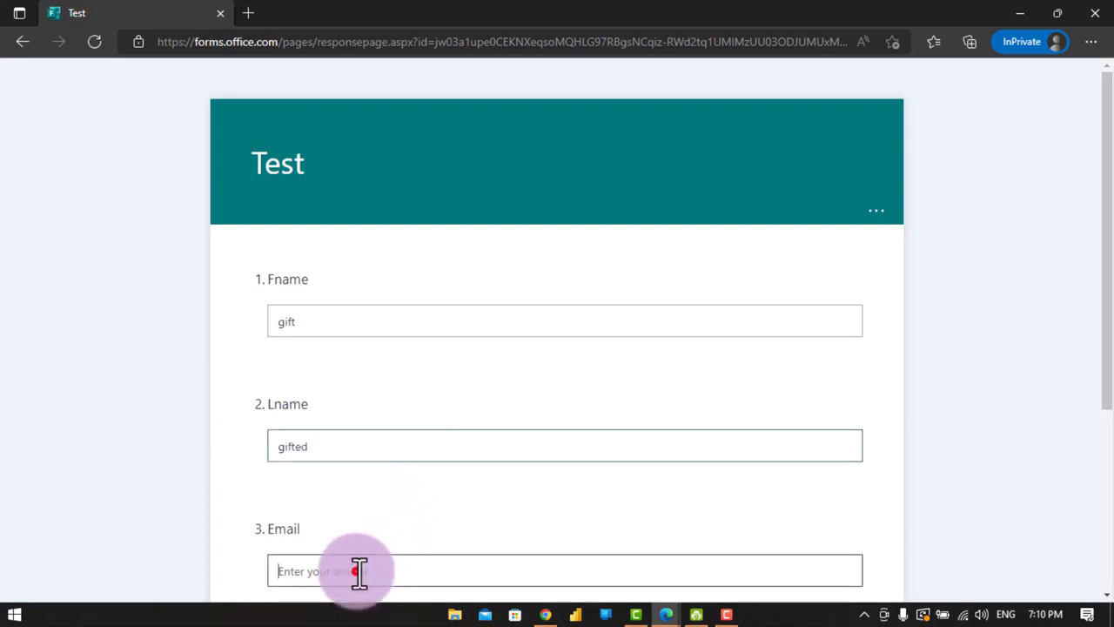
click(358, 571)
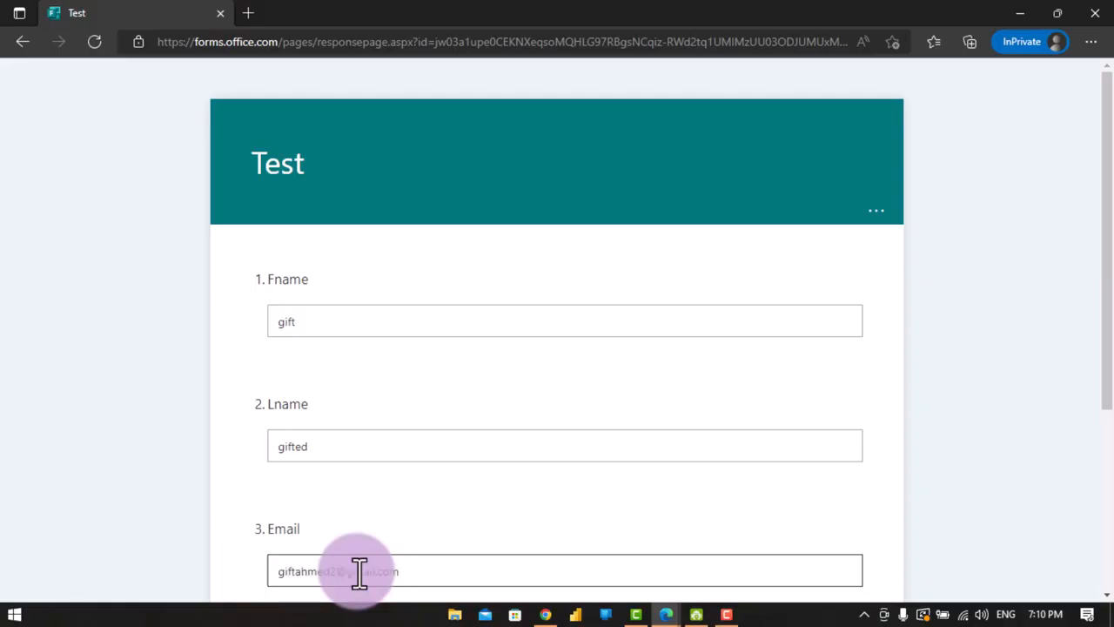
scroll(360, 573, down, 4)
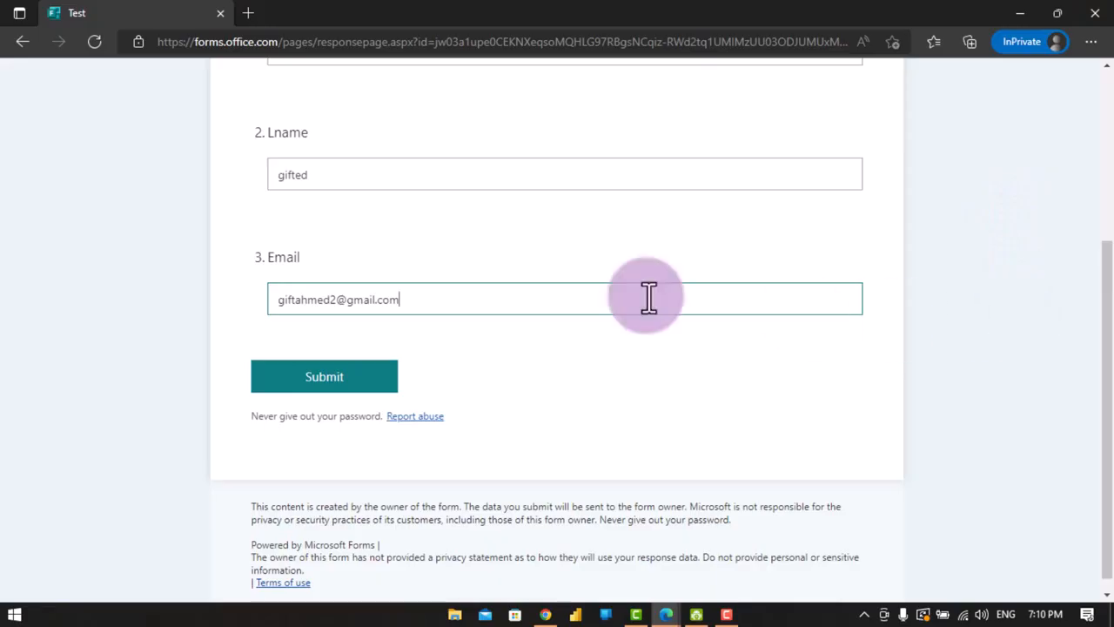
click(370, 378)
click(370, 379)
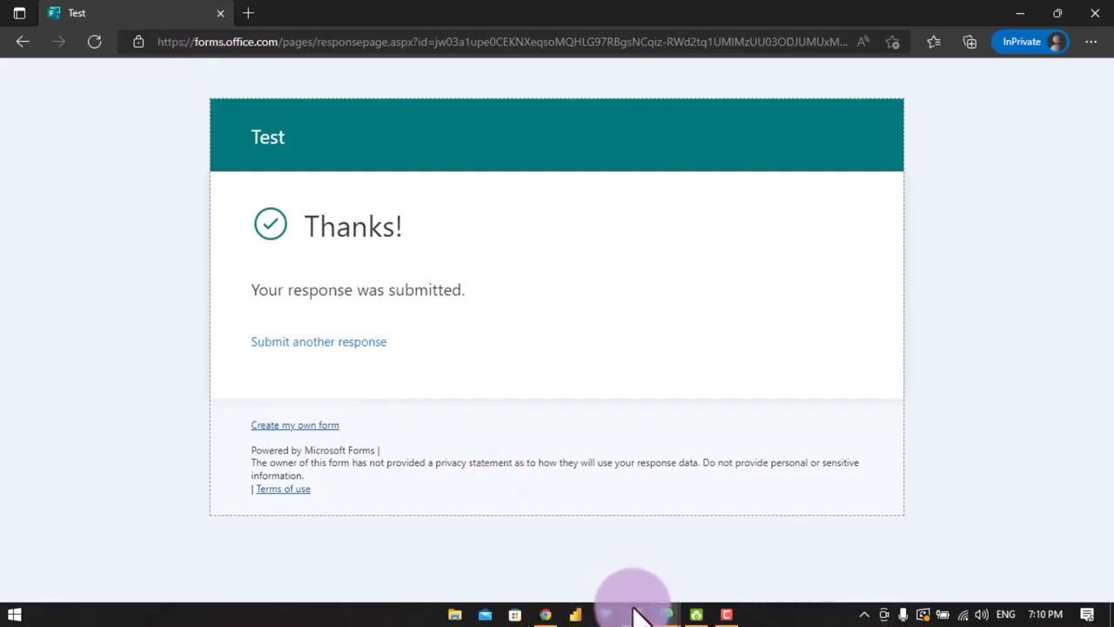
- Return to the flow's details page in Power Automate and dismiss the ready-to-go dialog
mouse_move(634, 609)
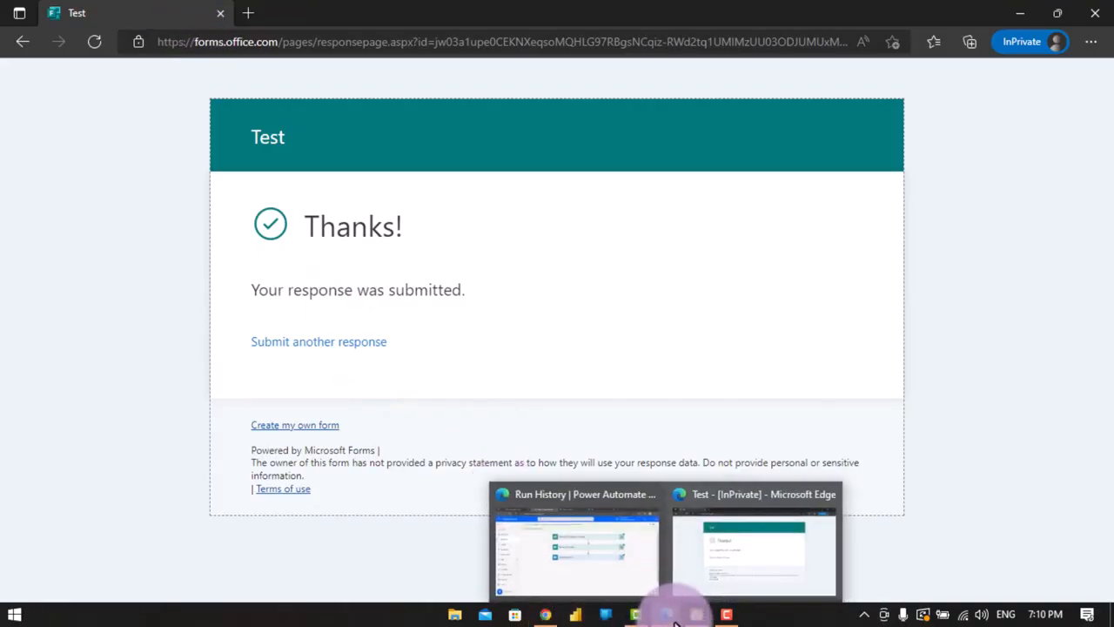
click(622, 541)
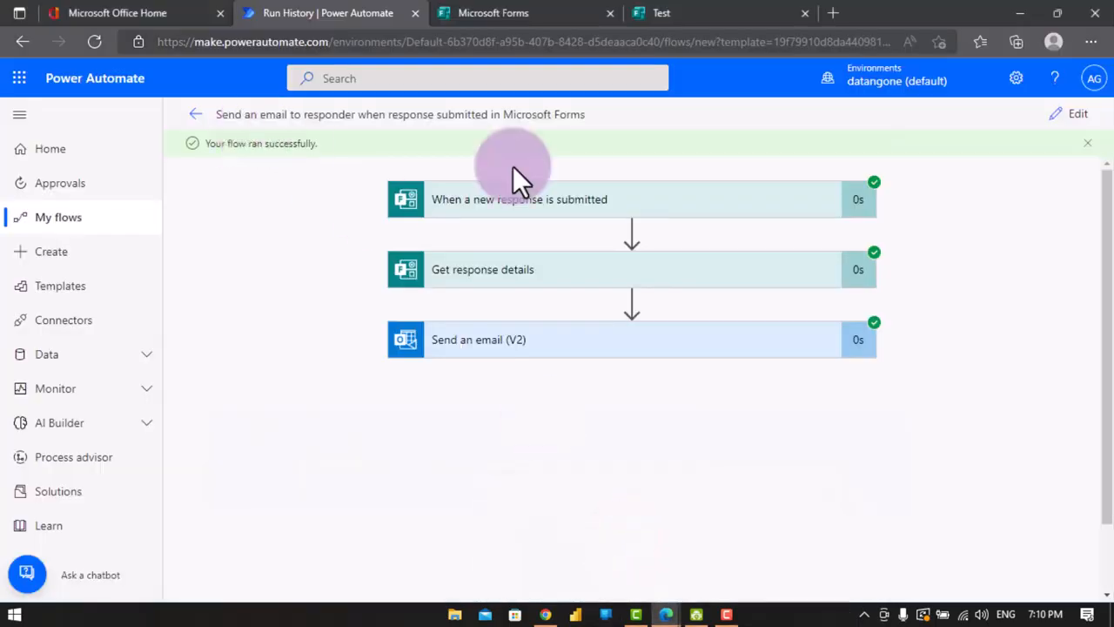
click(201, 117)
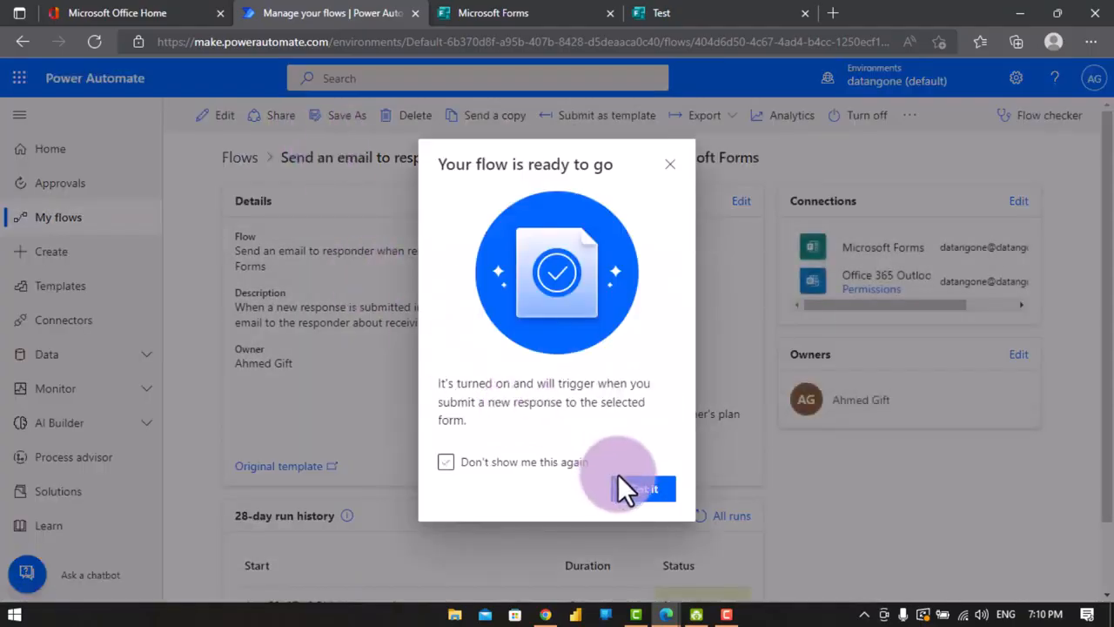
click(641, 492)
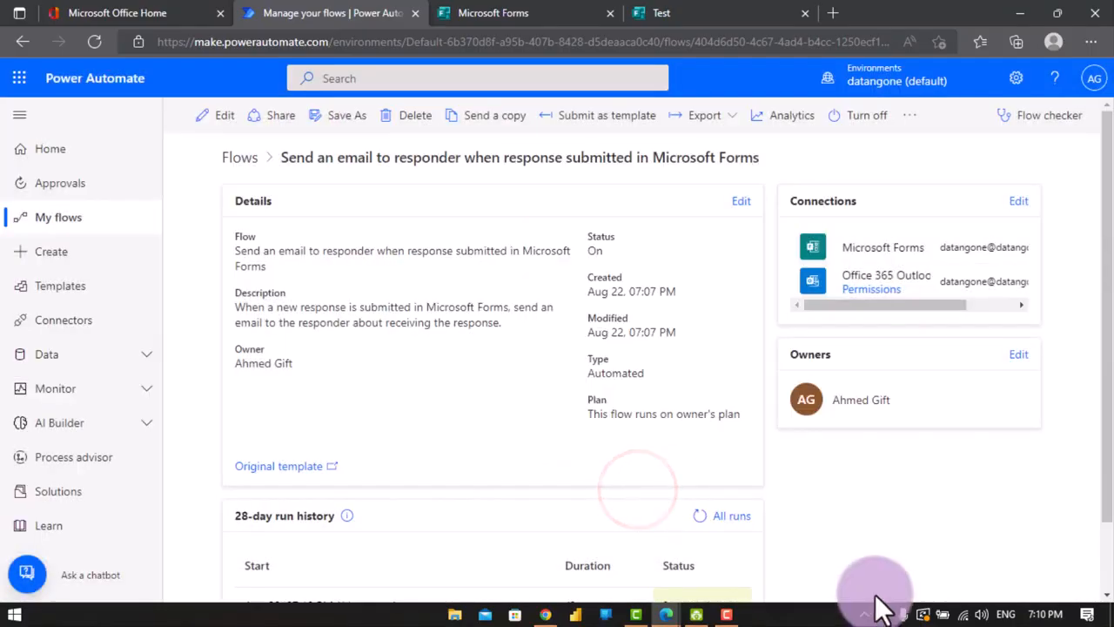
- Open an earlier run from the 28-day run history and expand its trigger and response details actions
drag(1108, 327, 1098, 472)
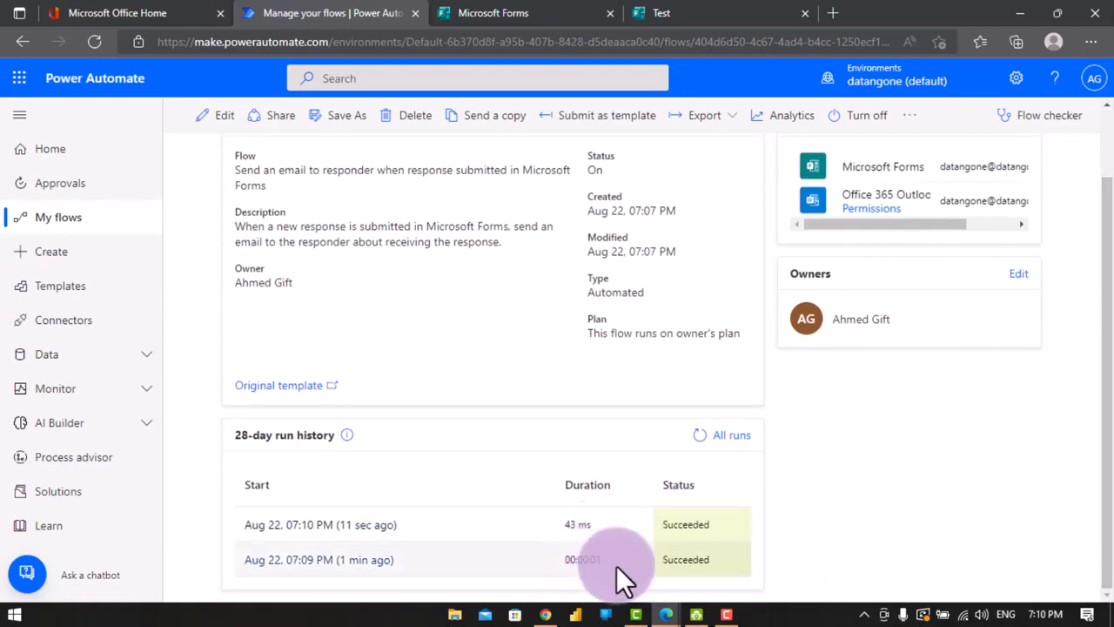
click(392, 562)
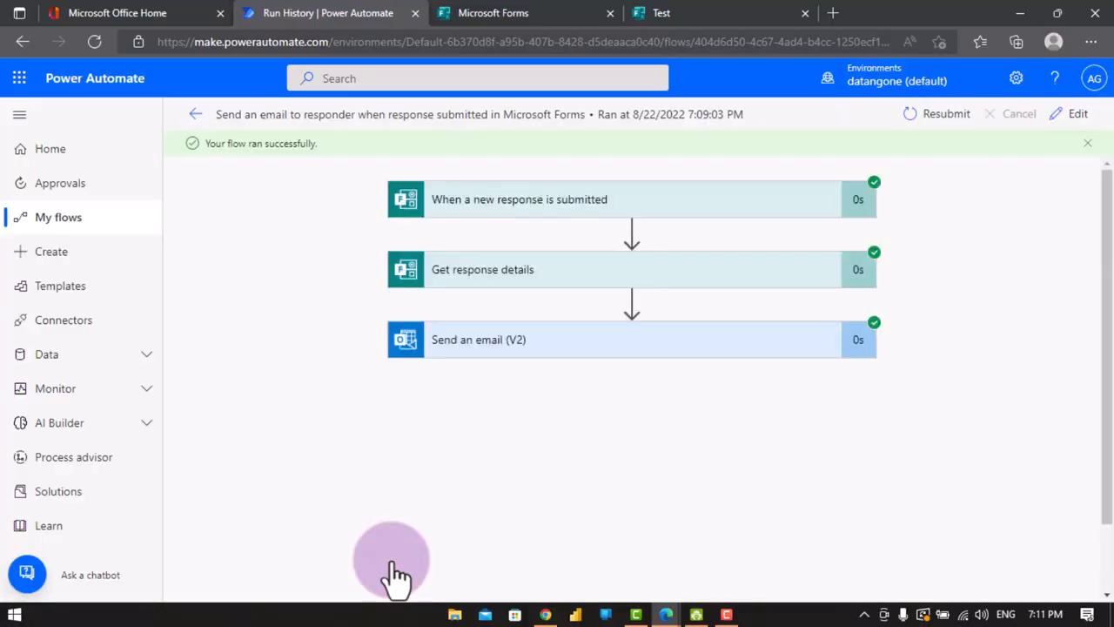
click(557, 219)
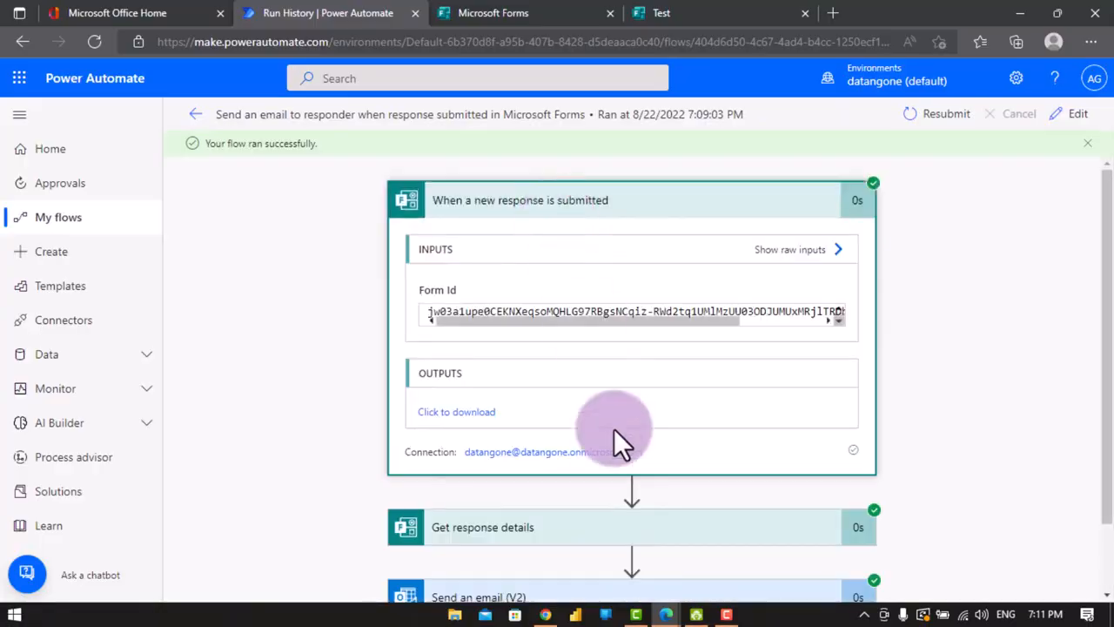
click(568, 532)
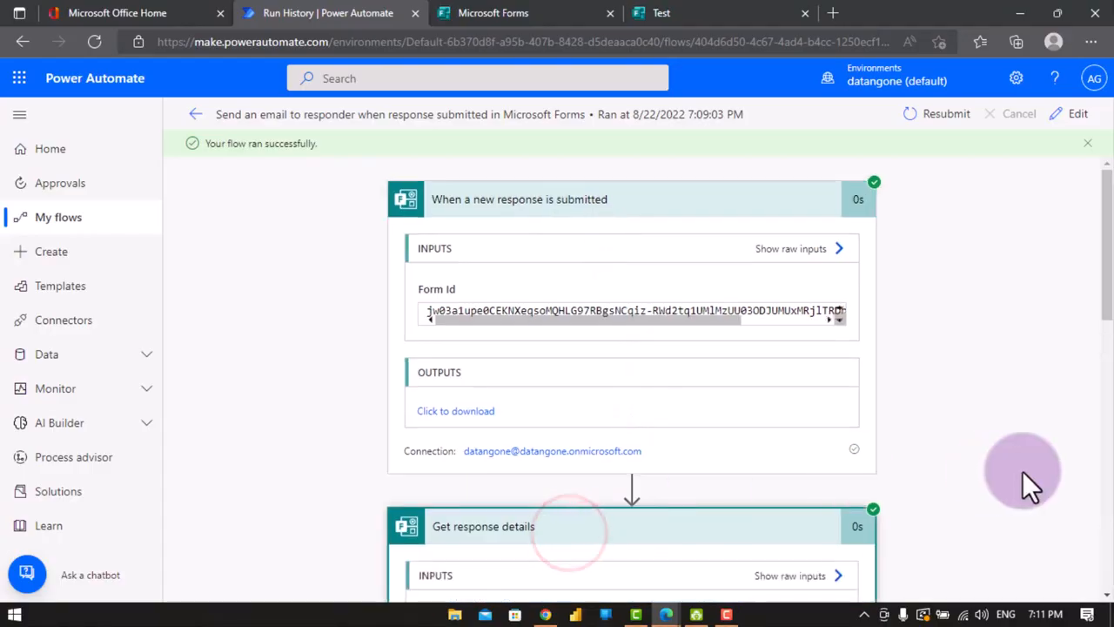
click(1110, 269)
drag(1110, 277, 1110, 497)
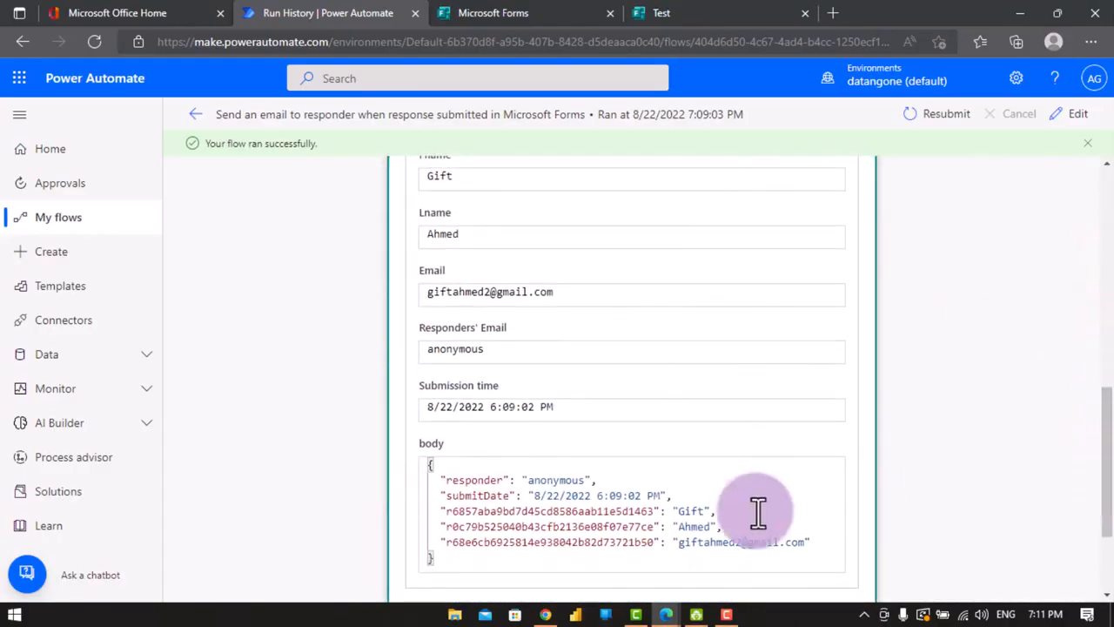
- Go back to the Gmail inbox and open the newest Test email
click(547, 615)
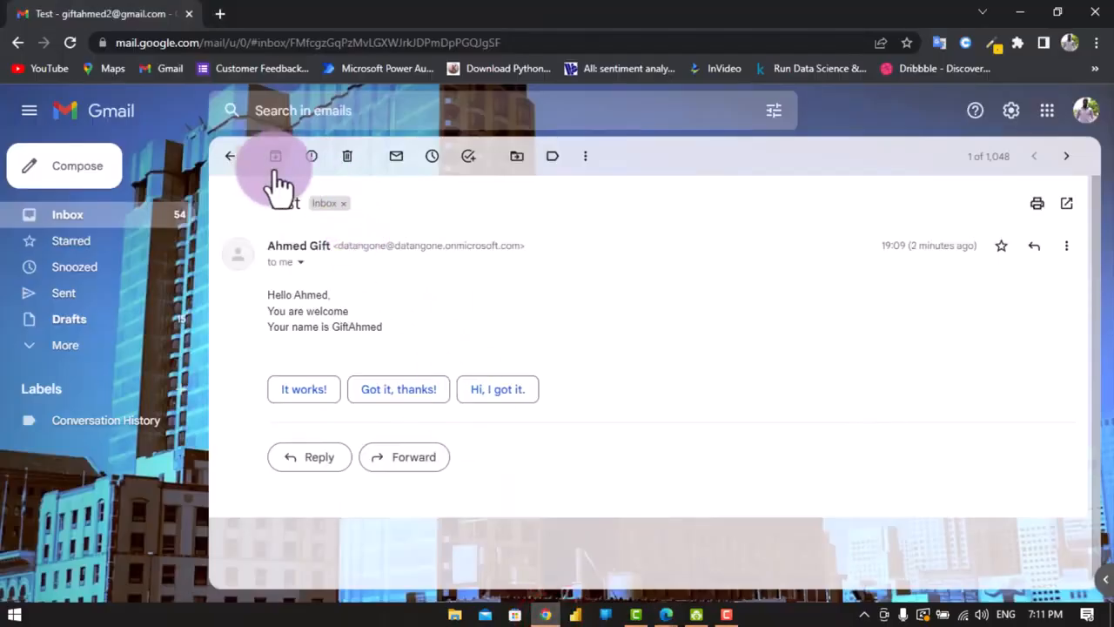
click(229, 161)
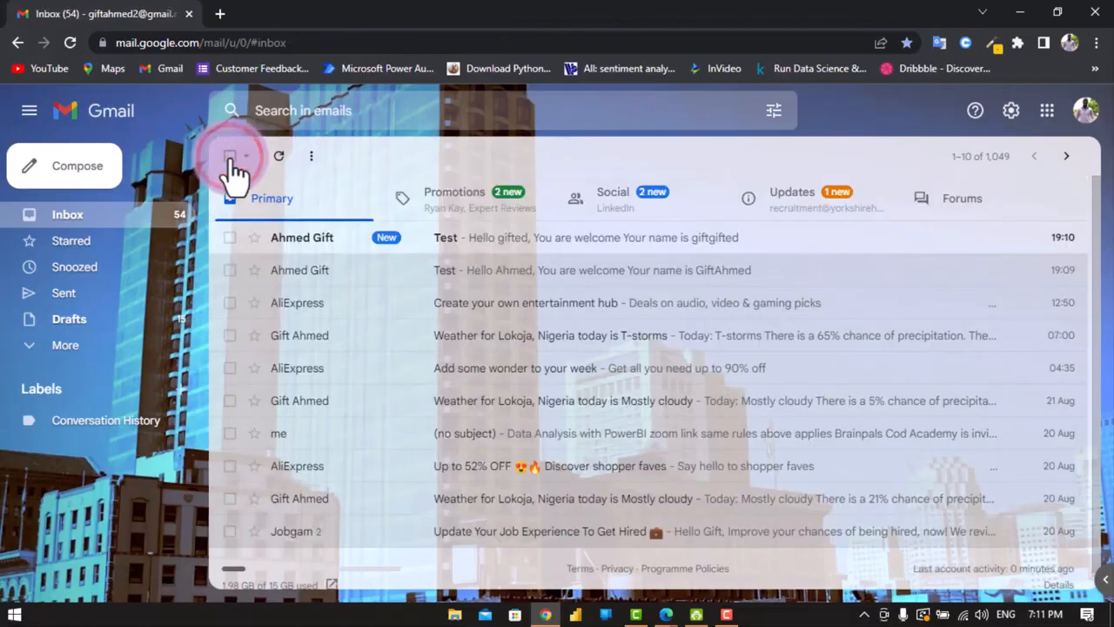
click(504, 238)
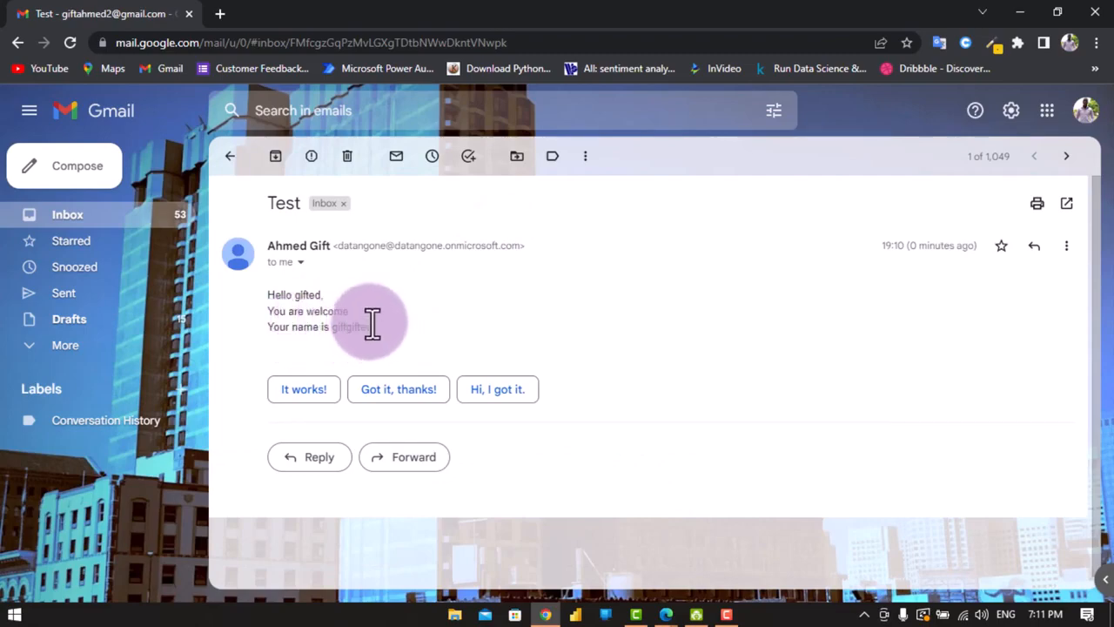
click(82, 419)
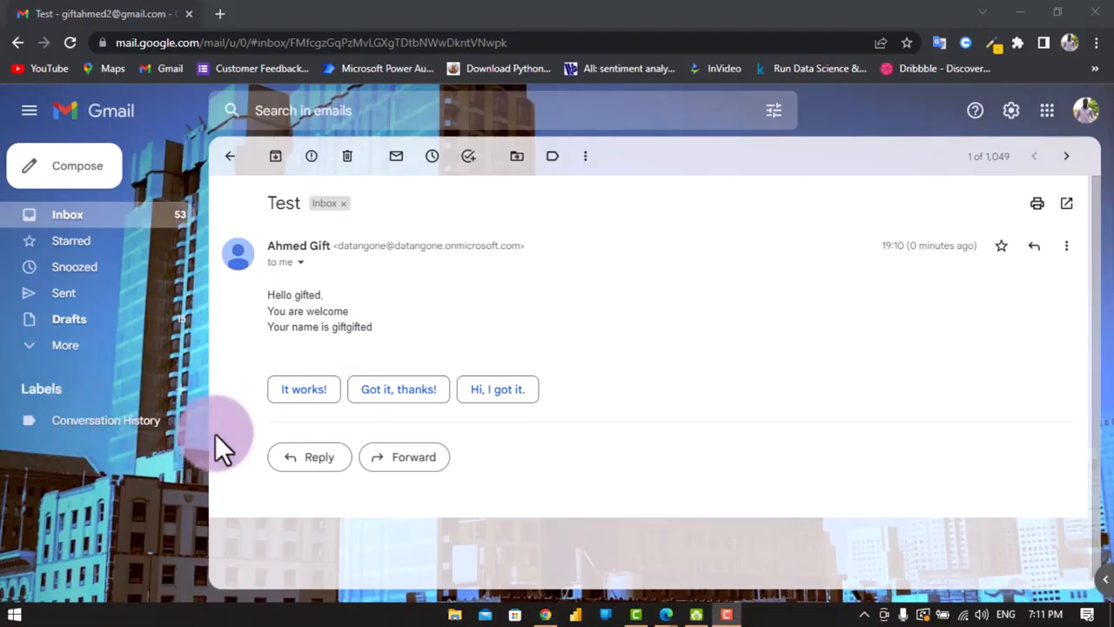